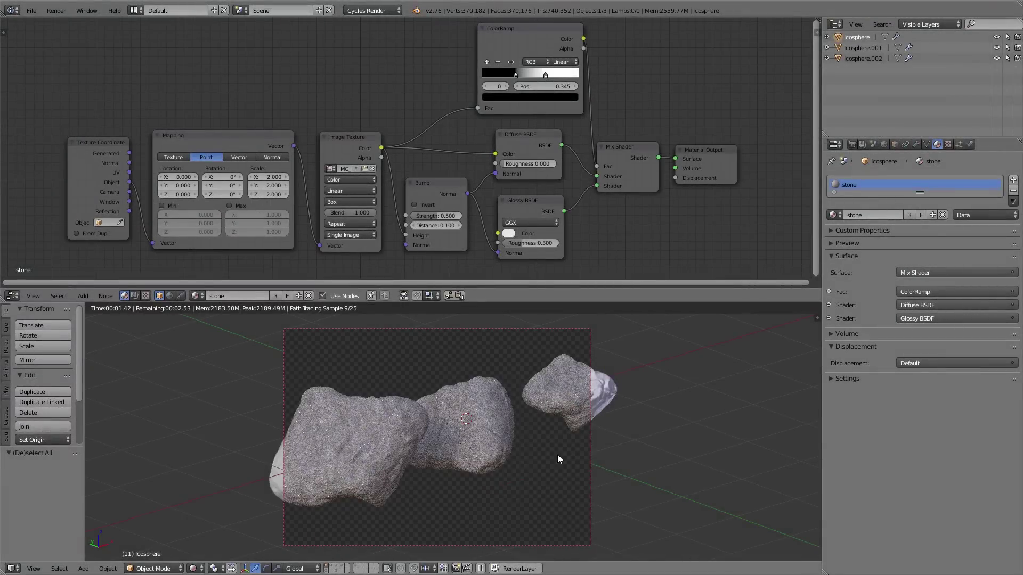
# Orbit around the rocks and slide the stone ColorRamp stop to rebalance diffuse and glossy
pyautogui.moveTo(557, 455); pyautogui.dragTo(420, 431, button='middle')
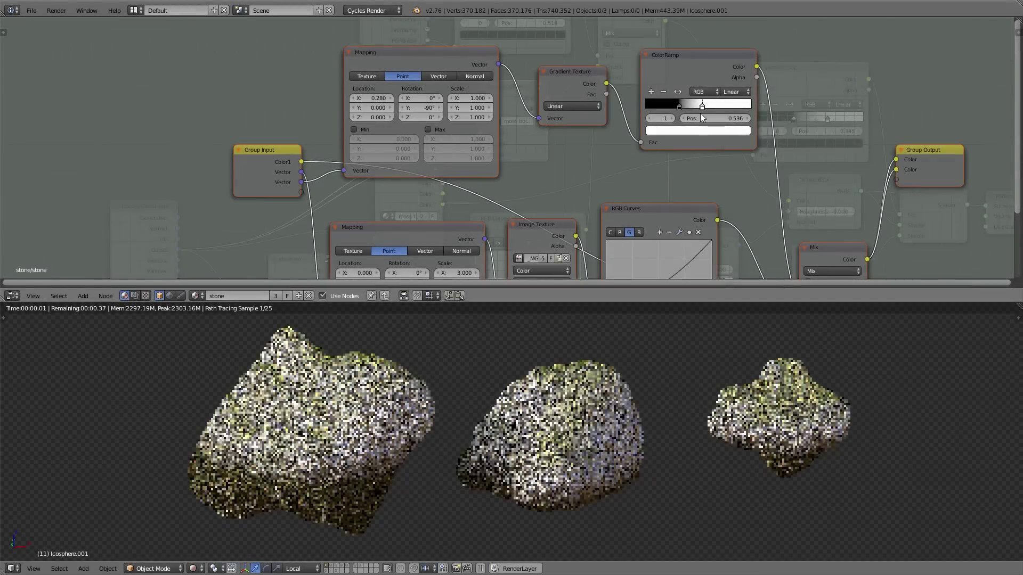
pyautogui.moveTo(701, 117); pyautogui.dragTo(637, 106)
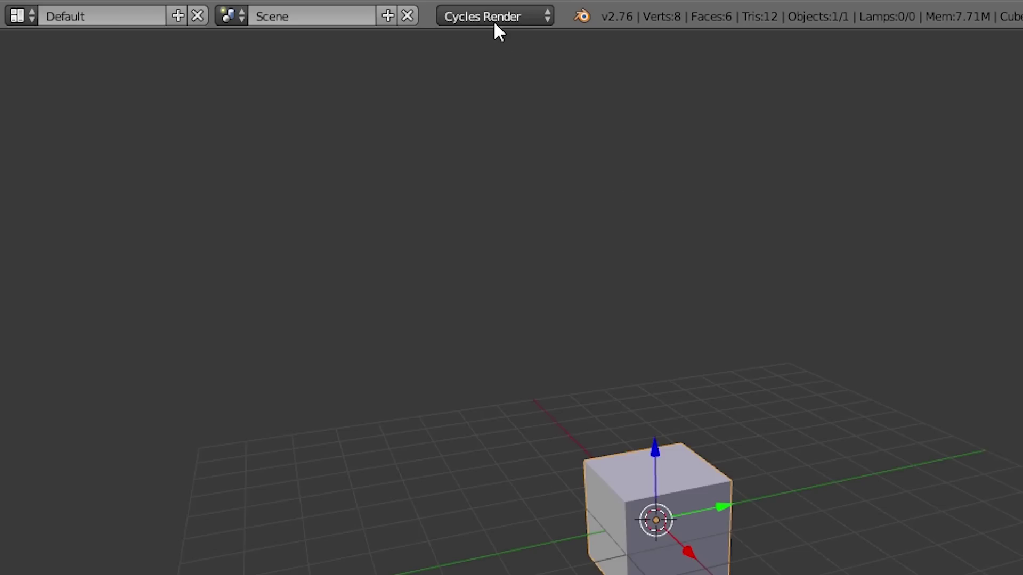
# Check the render engine list, then pan across the large CGC_CedarRed-semiGloss node tree
pyautogui.click(493, 19)
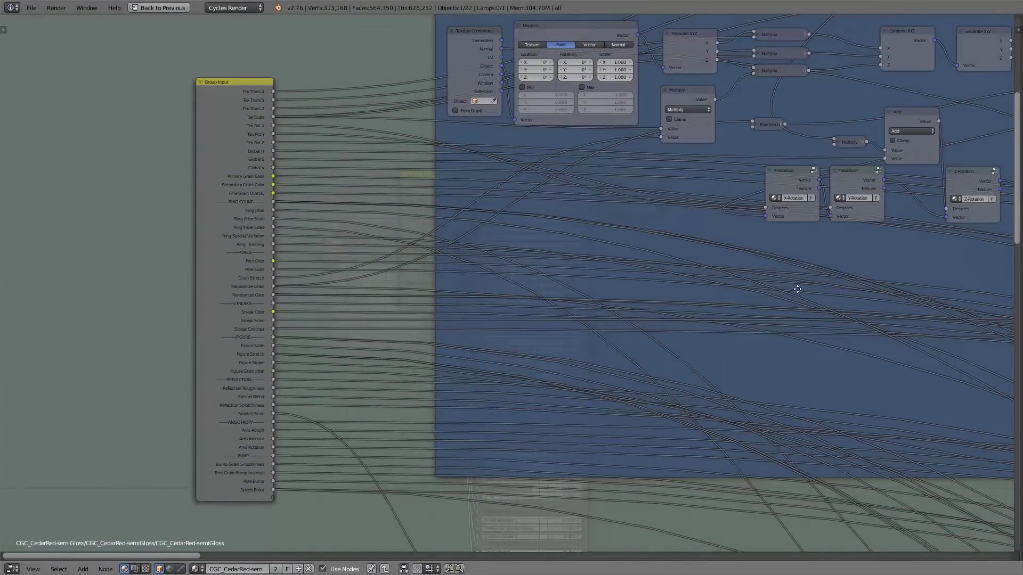
pyautogui.moveTo(797, 289)
pyautogui.mouseDown(button='middle')
pyautogui.moveTo(544, 429)
pyautogui.moveTo(493, 440)
pyautogui.moveTo(424, 419)
pyautogui.moveTo(274, 341)
pyautogui.mouseUp(button='middle')
pyautogui.moveTo(561, 486)
pyautogui.mouseDown(button='middle')
pyautogui.moveTo(893, 484)
pyautogui.moveTo(843, 267)
pyautogui.moveTo(818, 88)
pyautogui.moveTo(491, 251)
pyautogui.moveTo(372, 361)
pyautogui.moveTo(477, 388)
pyautogui.moveTo(431, 389)
pyautogui.moveTo(58, 221)
pyautogui.moveTo(139, 298)
pyautogui.moveTo(320, 391)
pyautogui.moveTo(356, 289)
pyautogui.mouseUp(button='middle')
# Zoom out and pan to see the whole CGC_CedarRed-semiGloss shader group at once
pyautogui.scroll(-3, 484, 242)
pyautogui.scroll(-2, 274, 337)
pyautogui.moveTo(274, 337)
pyautogui.mouseDown(button='middle')
pyautogui.moveTo(458, 267)
pyautogui.moveTo(355, 282)
pyautogui.mouseUp(button='middle')
pyautogui.scroll(-5, 529, 263)
pyautogui.scroll(-1, 513, 257)
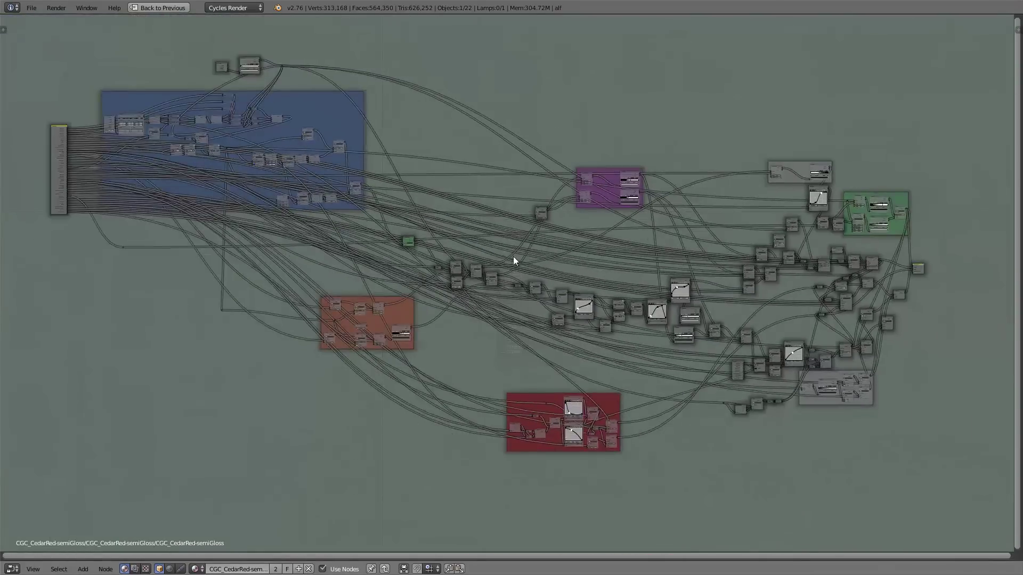
pyautogui.moveTo(513, 257); pyautogui.dragTo(542, 285, button='middle')
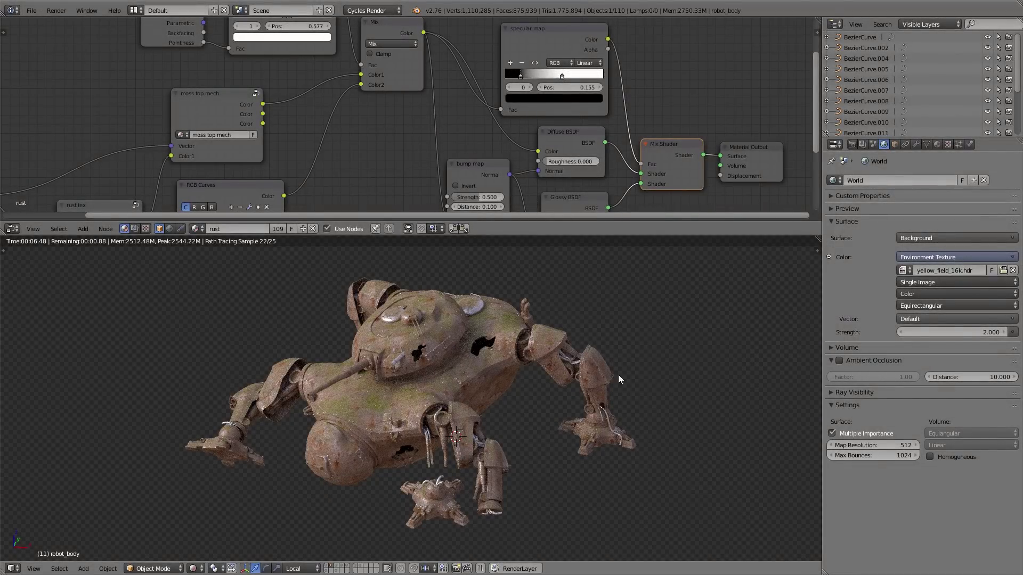
# Preview only the rust Mix node's colour output in the render, then undo to restore the full shader
pyautogui.keyDown('ctrl'); pyautogui.keyDown('shift'); pyautogui.click(406, 50); pyautogui.keyUp('shift'); pyautogui.keyUp('ctrl')
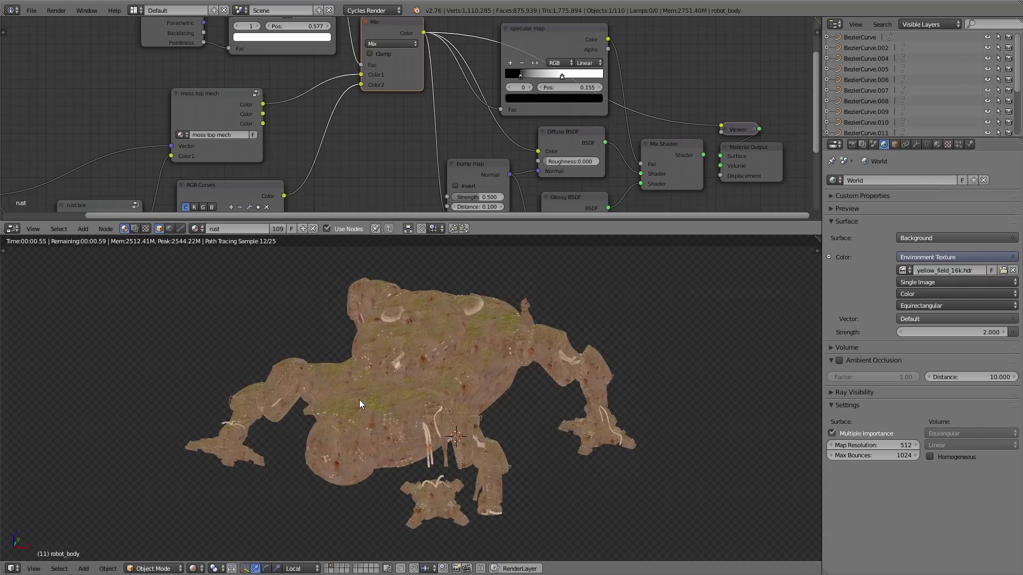
pyautogui.scroll(3, 360, 406)
pyautogui.scroll(2, 373, 420)
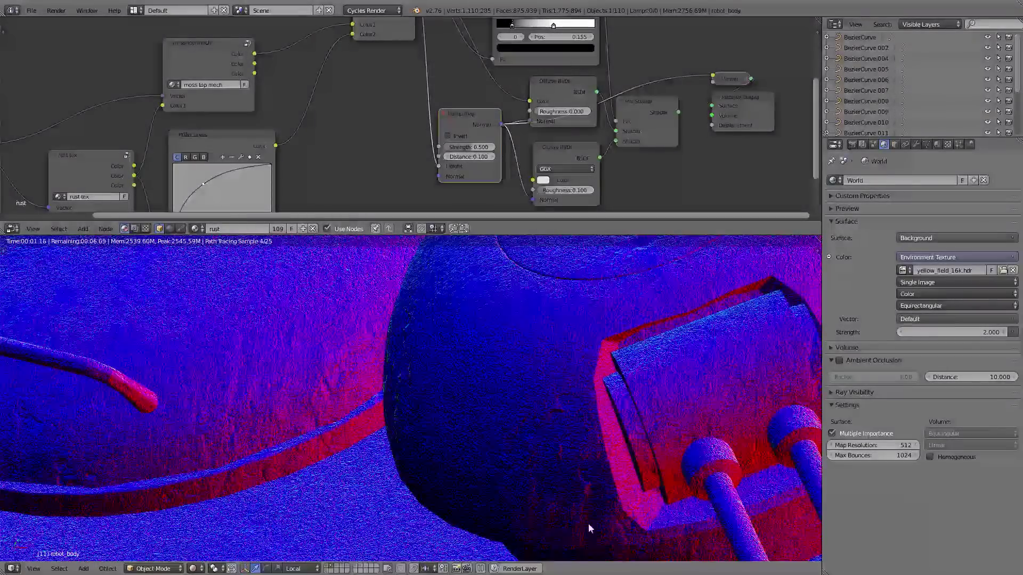
pyautogui.hotkey('ctrl', 'z')
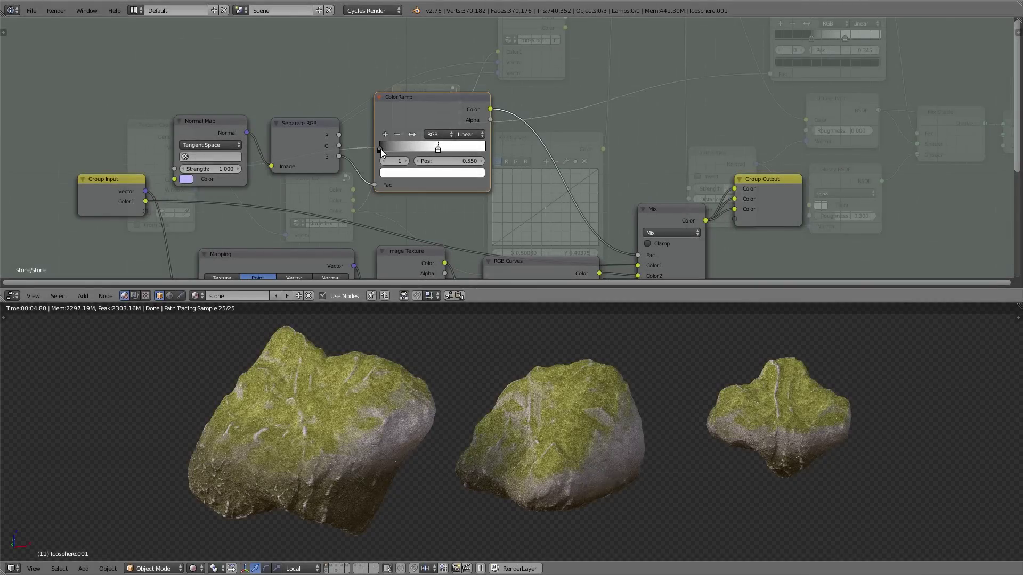
# Move the moss ColorRamp's black stop to 0.218
pyautogui.moveTo(381, 149); pyautogui.dragTo(484, 150)
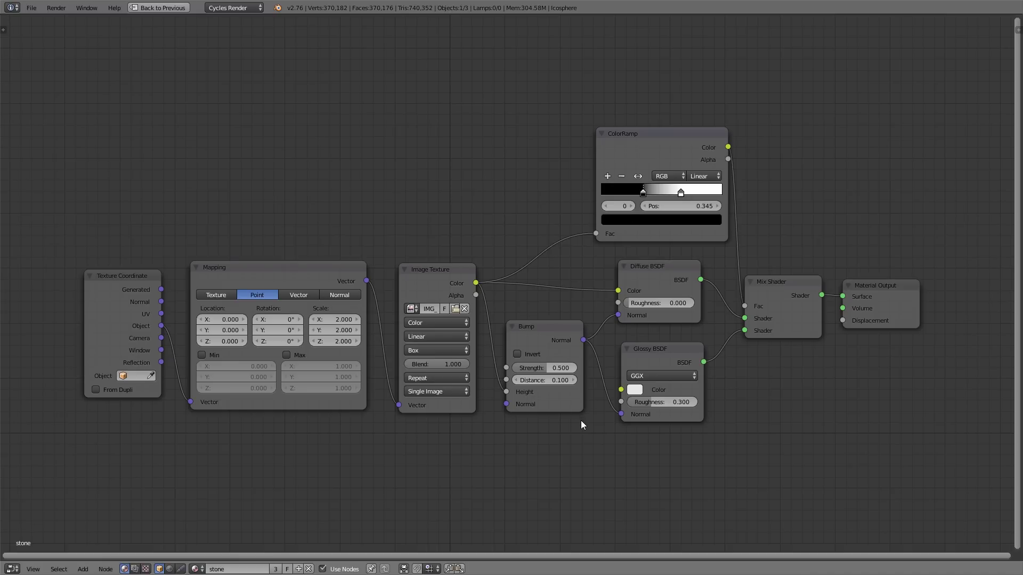
# Grab the Image Texture node, cancel the move, and restore the normal layout
pyautogui.moveTo(433, 280); pyautogui.dragTo(432, 252)
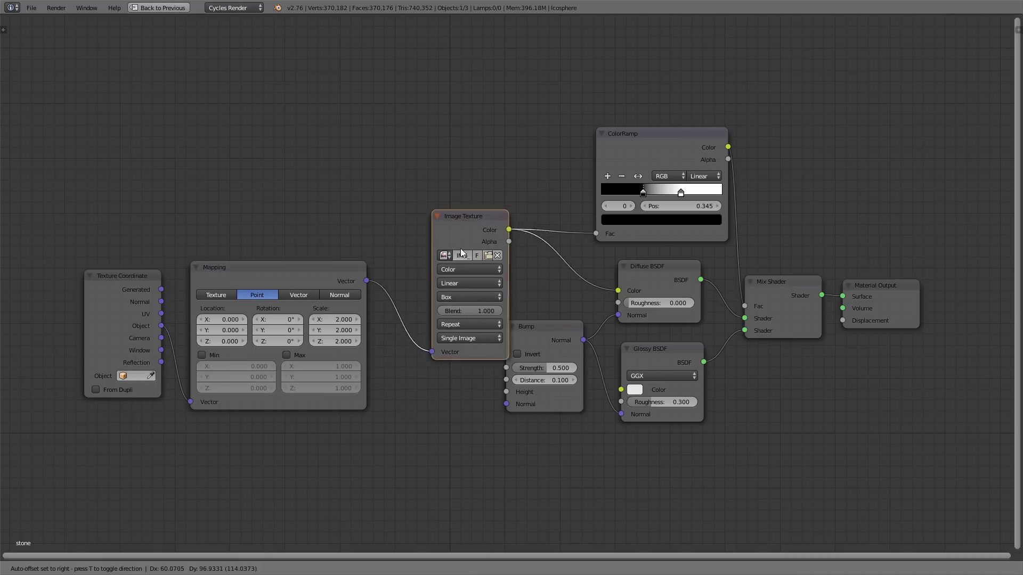
pyautogui.press('Escape')
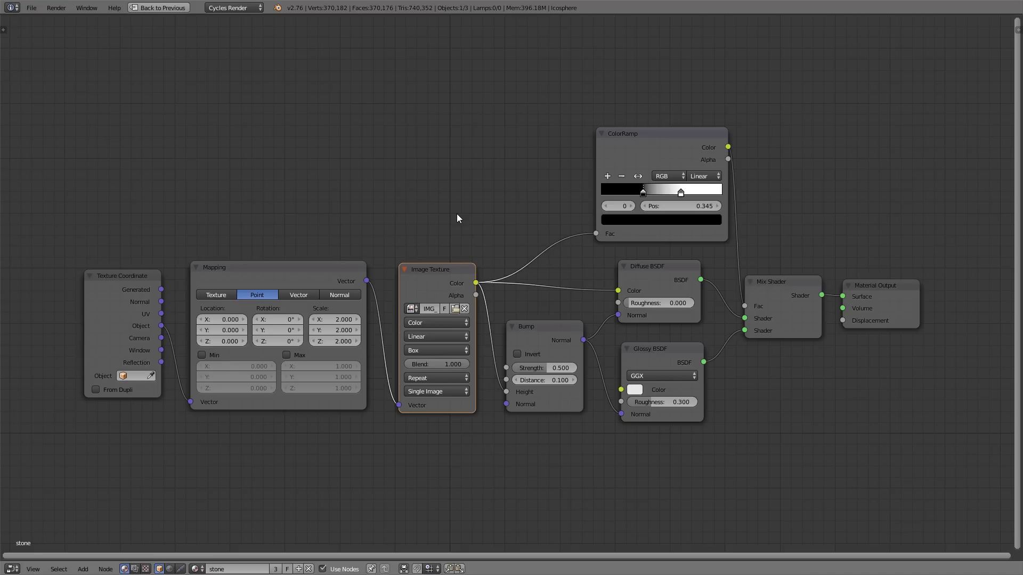
pyautogui.hotkey('ctrl', 'Up')
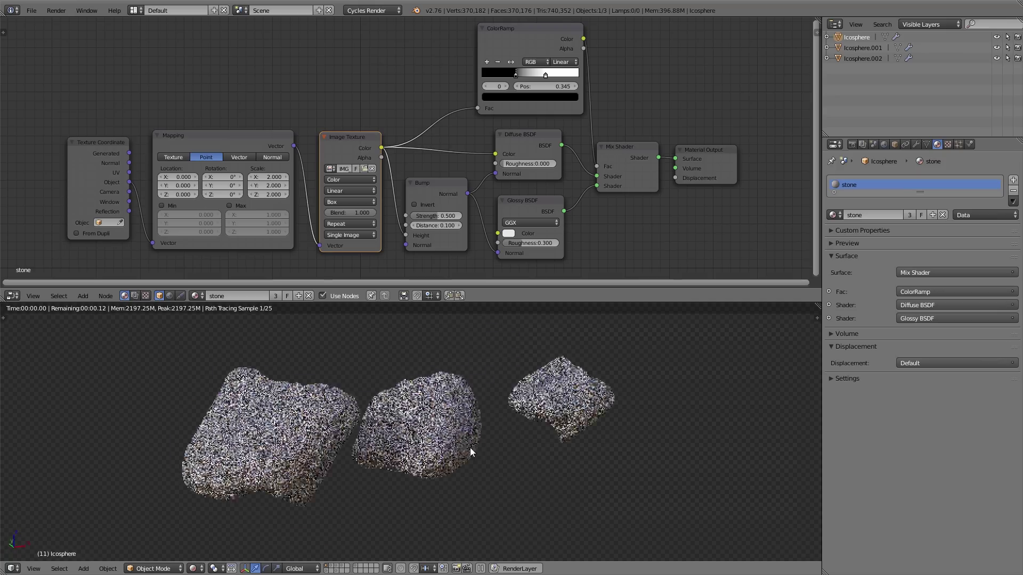
# Zoom in and orbit the rendered viewport to inspect the textured rocks closely
pyautogui.scroll(4, 394, 415)
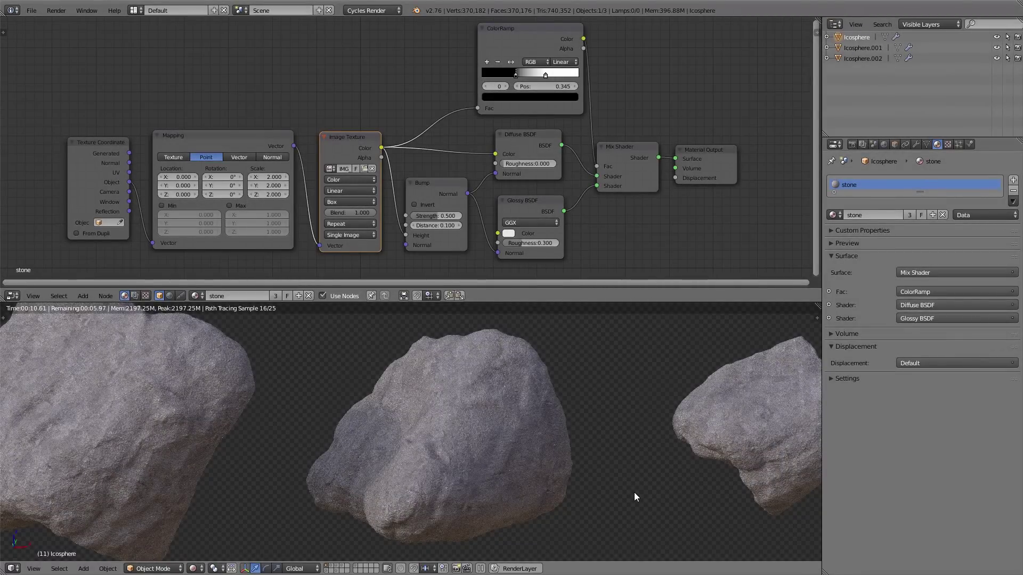
pyautogui.scroll(2, 655, 482)
pyautogui.scroll(2, 687, 466)
pyautogui.scroll(2, 719, 452)
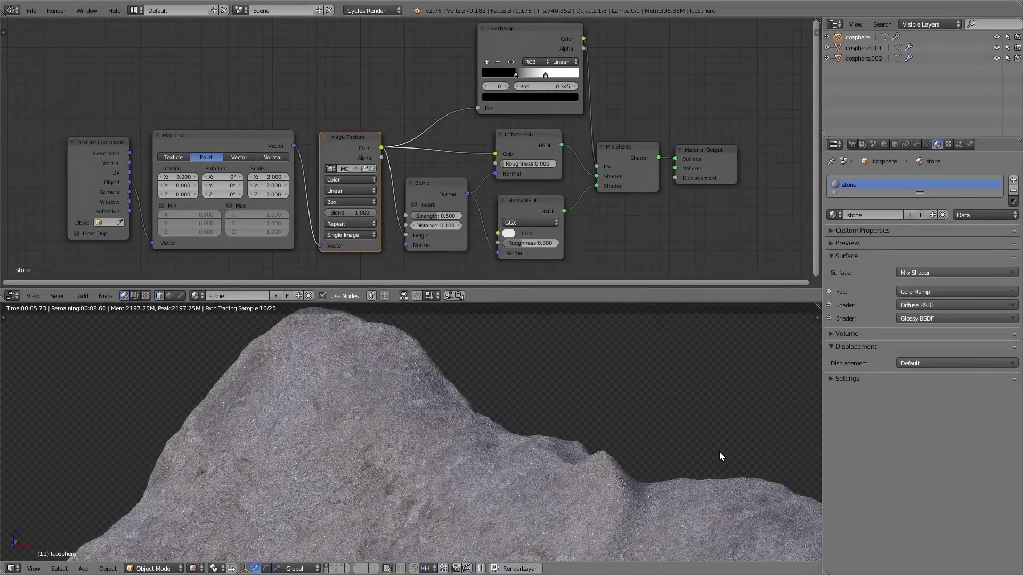
pyautogui.scroll(-5, 491, 411)
pyautogui.moveTo(490, 411); pyautogui.dragTo(512, 426, button='middle')
pyautogui.scroll(5, 513, 442)
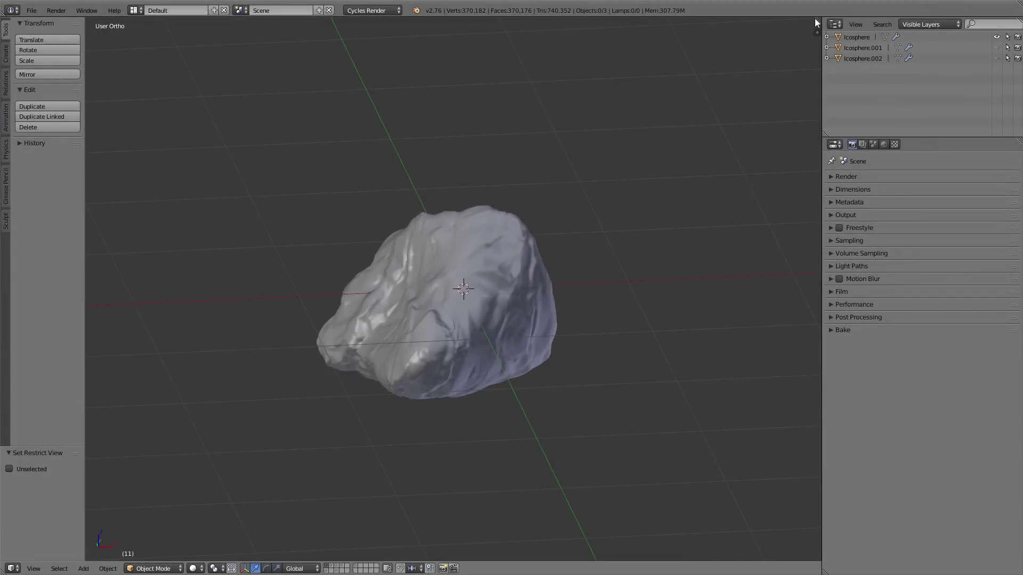
# Split the 3D View and turn the enlarged upper area into a Node Editor
pyautogui.moveTo(816, 21); pyautogui.dragTo(781, 137)
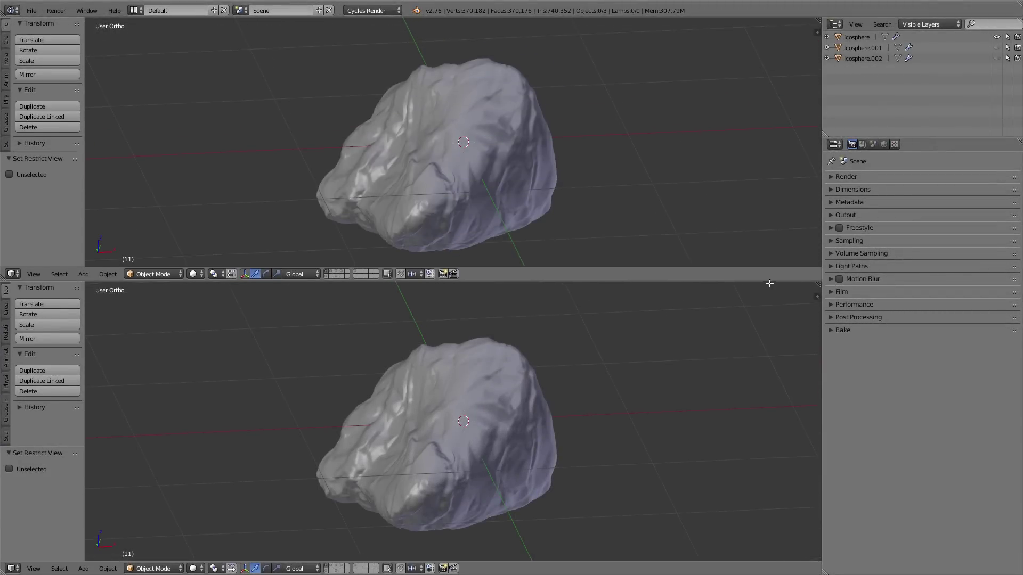
pyautogui.moveTo(773, 248); pyautogui.dragTo(773, 299)
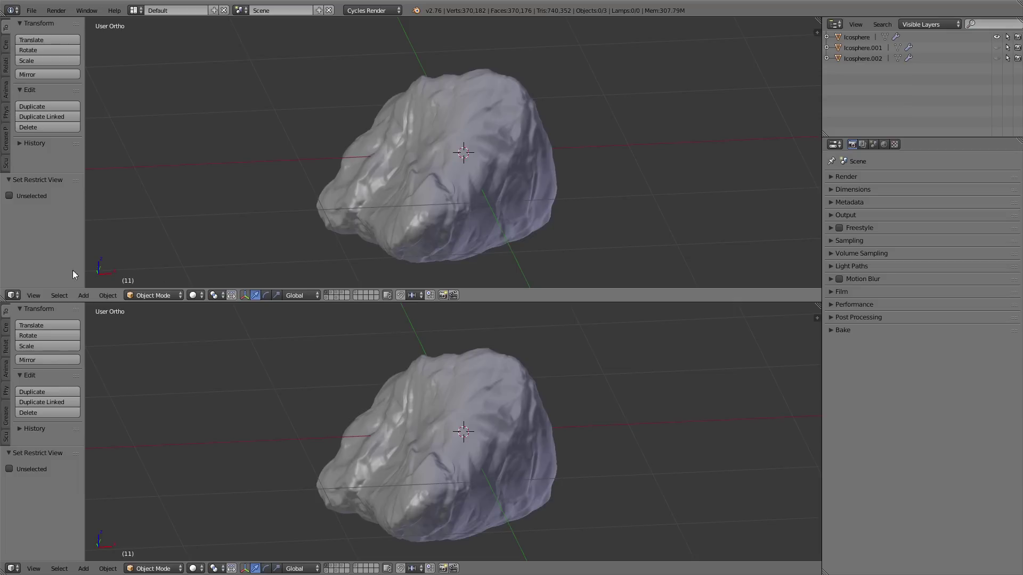
pyautogui.click(12, 295)
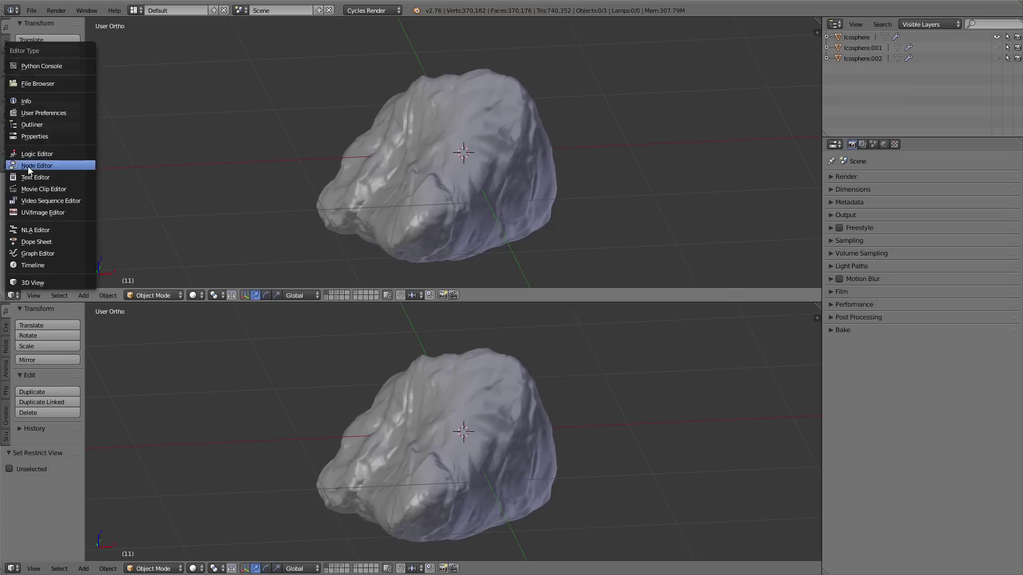
pyautogui.click(29, 165)
# Give the rock a new material named 'stone', then bring up User Preferences
pyautogui.rightClick(443, 406)
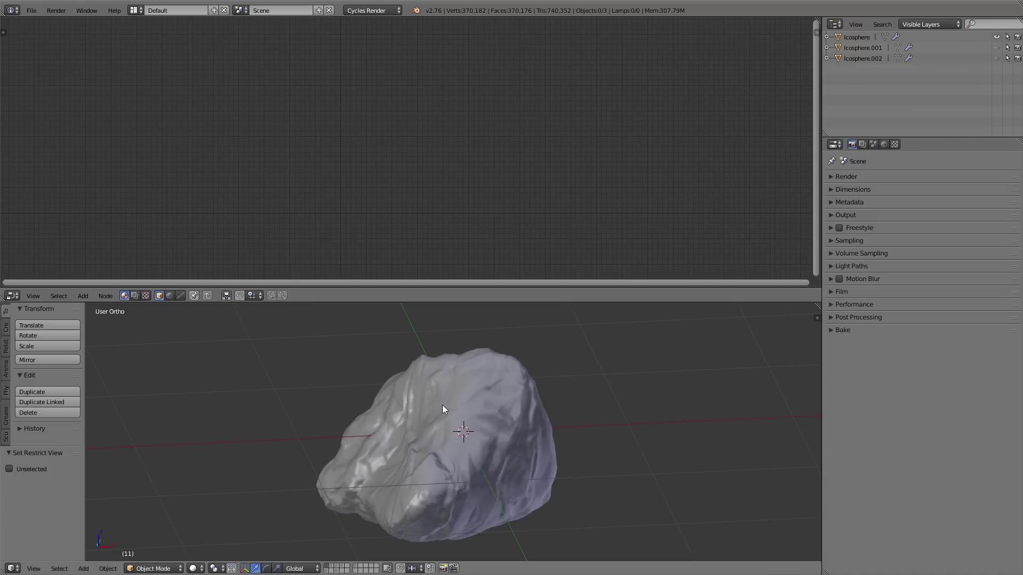
pyautogui.click(937, 144)
pyautogui.click(902, 213)
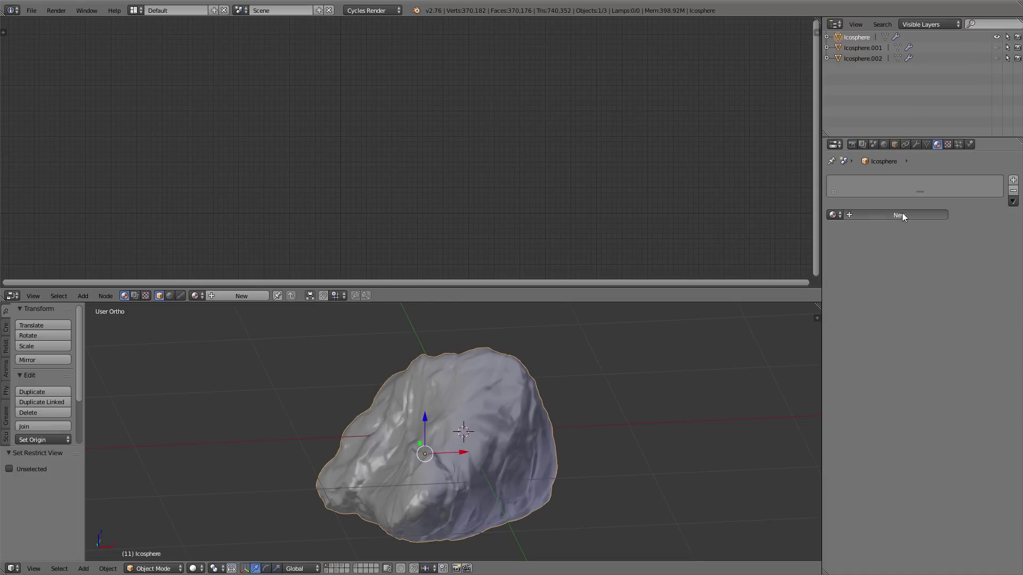
pyautogui.write('stone')
pyautogui.press('Return')
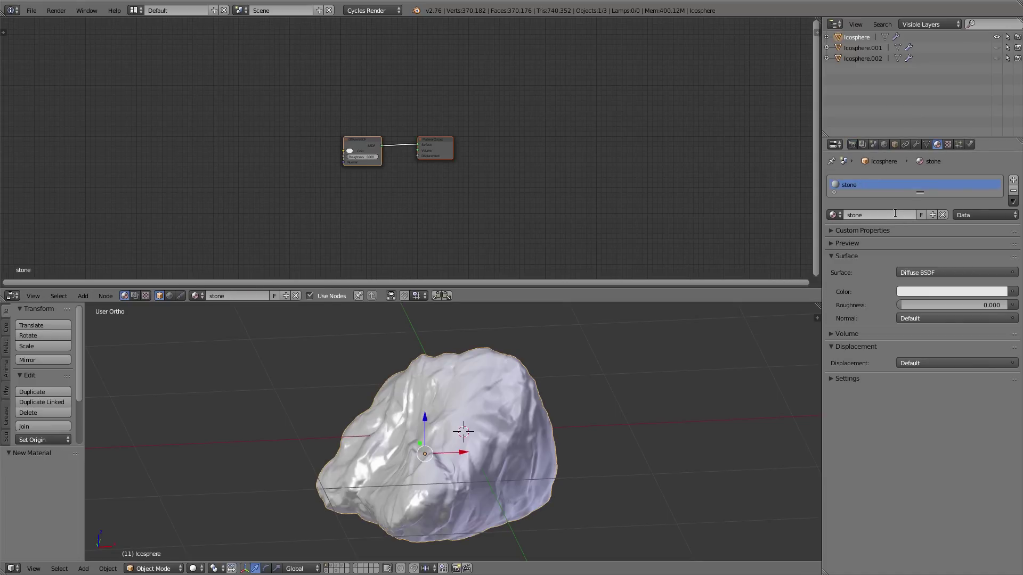
pyautogui.hotkey('ctrl', 'alt', 'u')
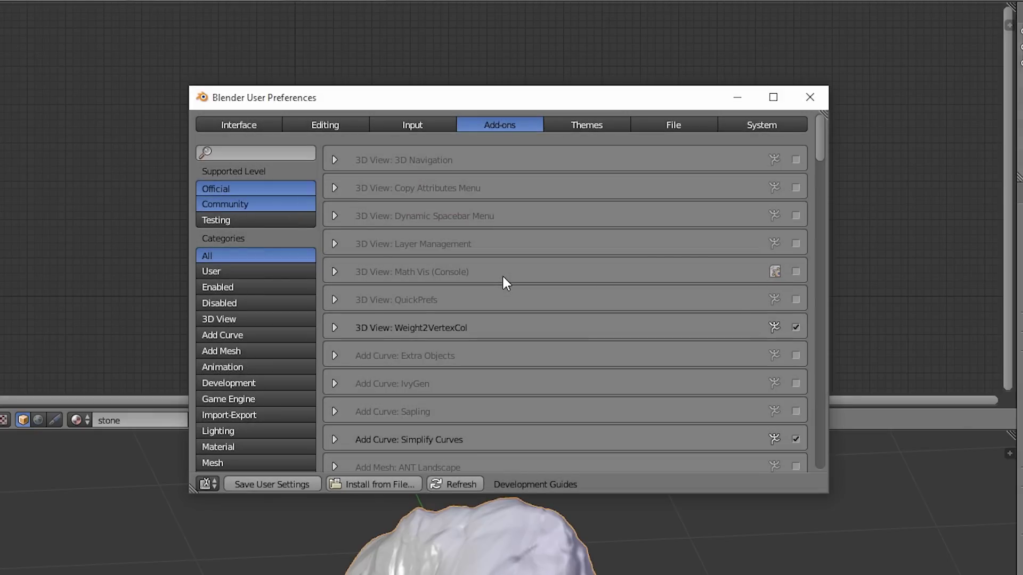
# Search add-ons for 'node', enable Node Wrangler, save user settings and close preferences
pyautogui.click(290, 153)
pyautogui.write('node')
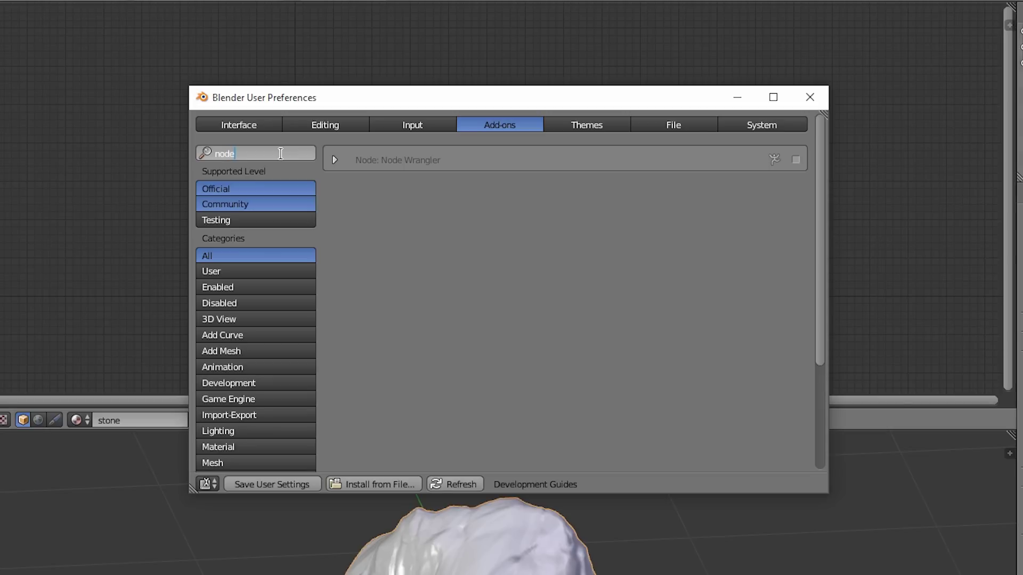
pyautogui.click(796, 159)
pyautogui.click(274, 482)
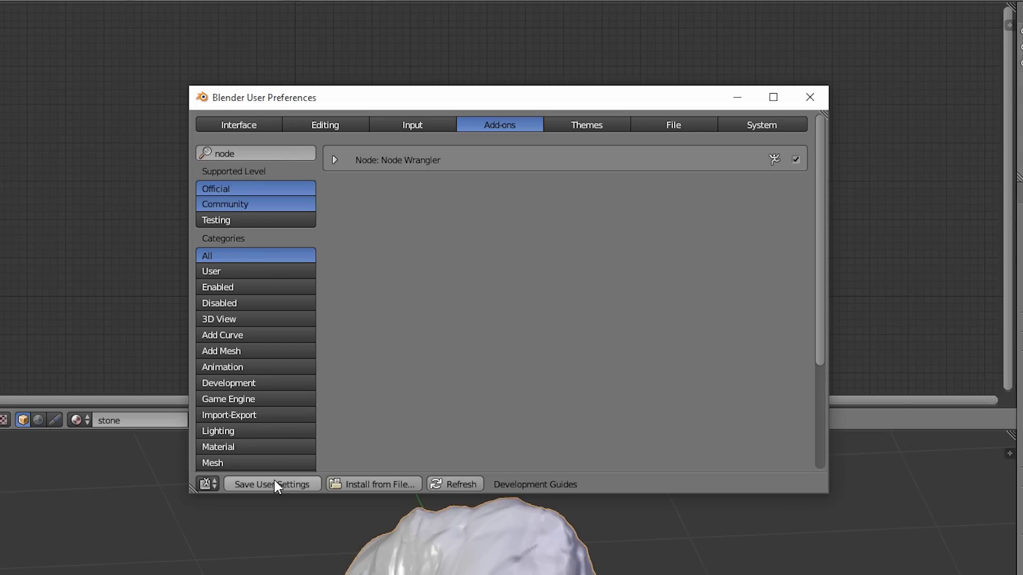
pyautogui.click(821, 97)
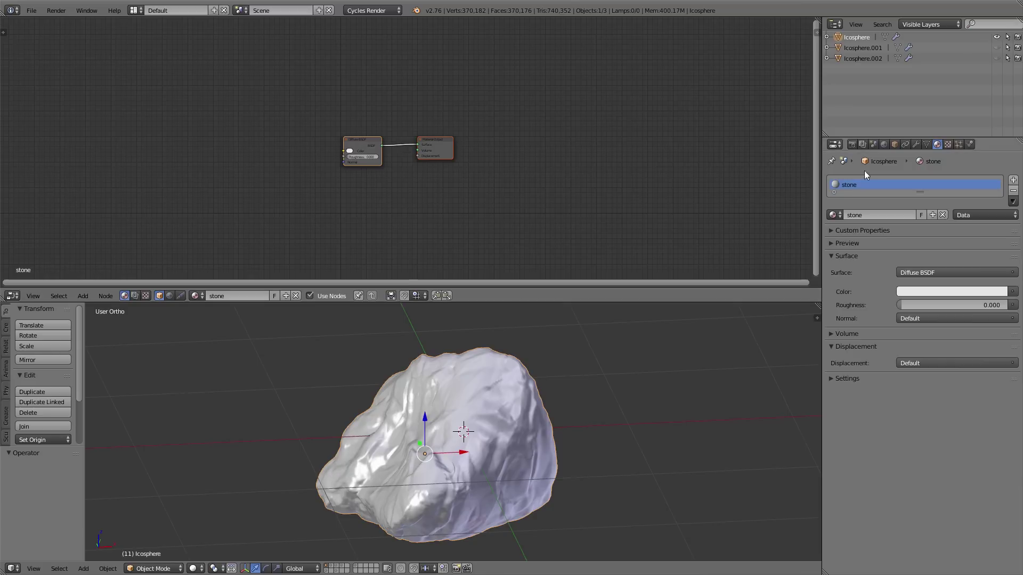
# Make the World use nodes with an Environment Texture loaded from yellow_field_16k.hdr
pyautogui.click(885, 144)
pyautogui.click(912, 237)
pyautogui.click(958, 239)
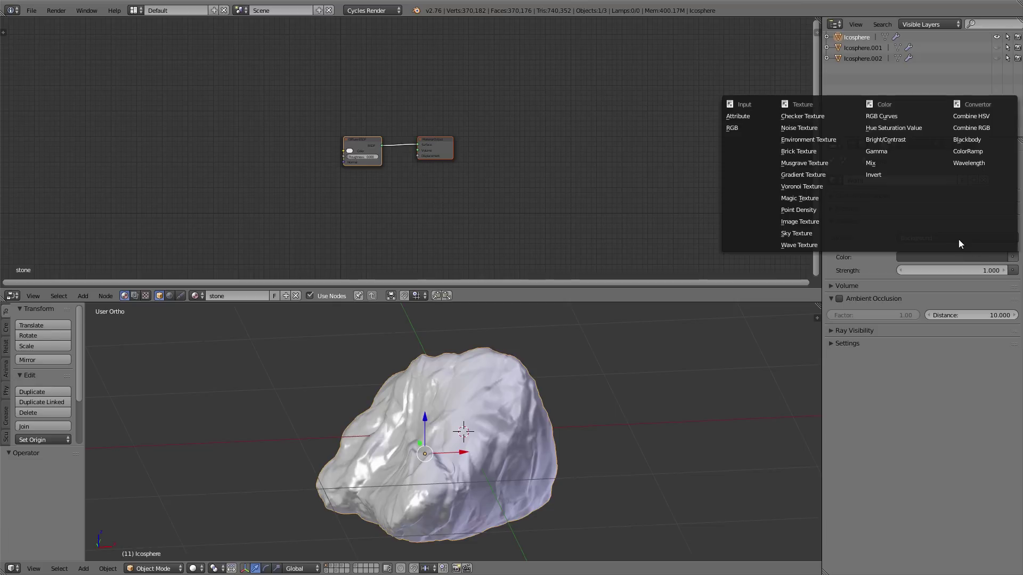
pyautogui.click(819, 139)
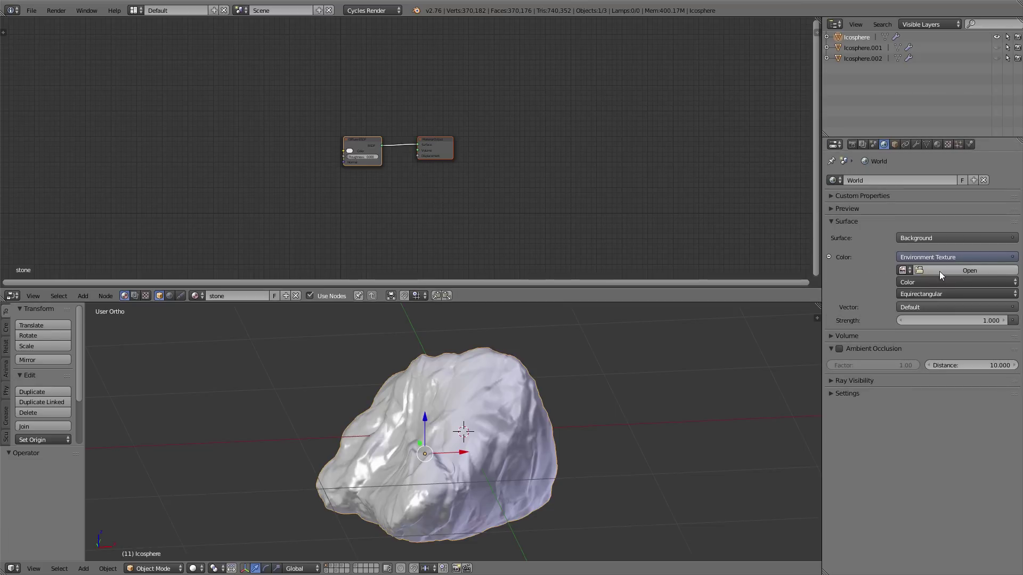
pyautogui.click(938, 270)
pyautogui.click(183, 23)
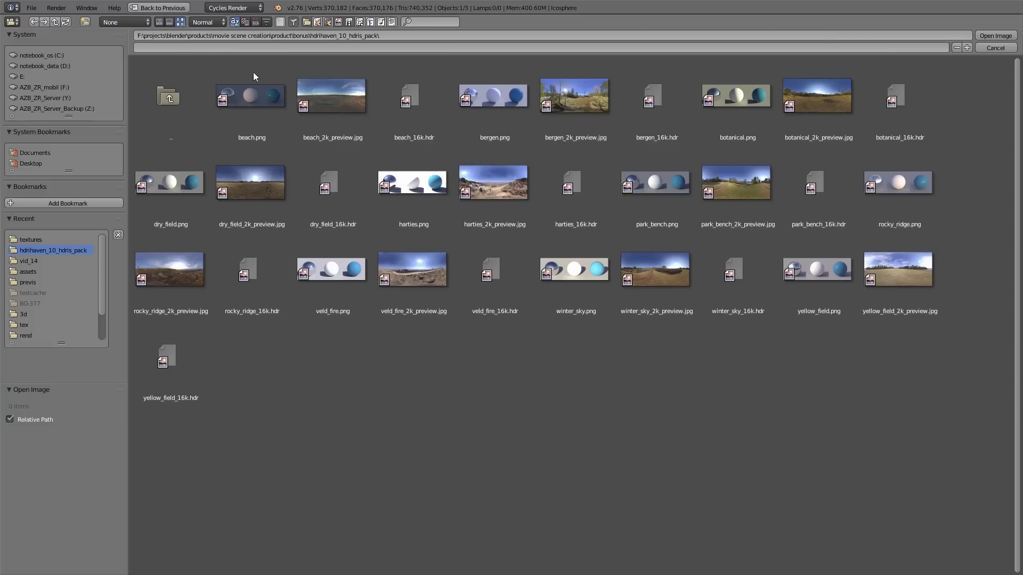
pyautogui.click(892, 270)
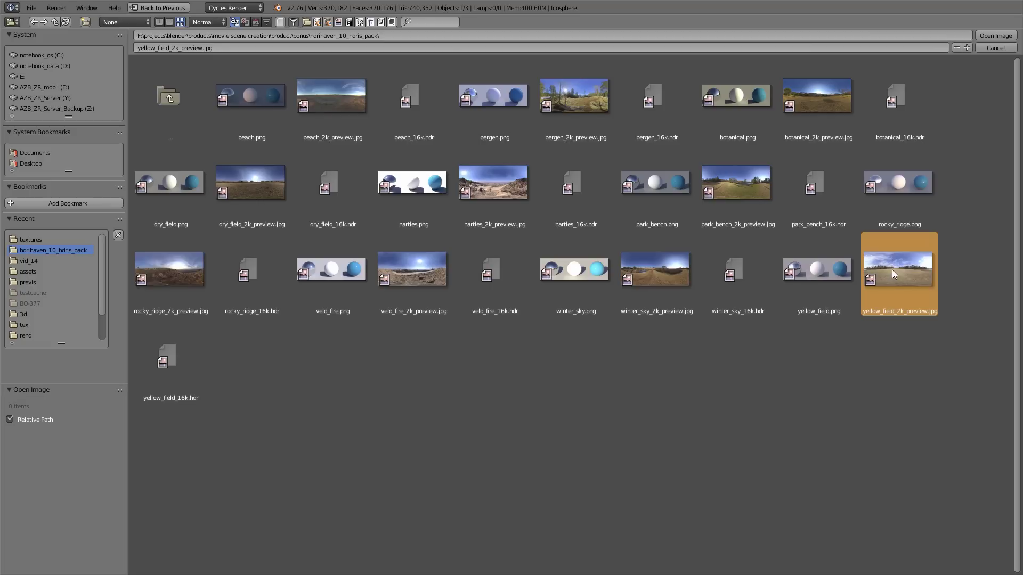
pyautogui.click(190, 373)
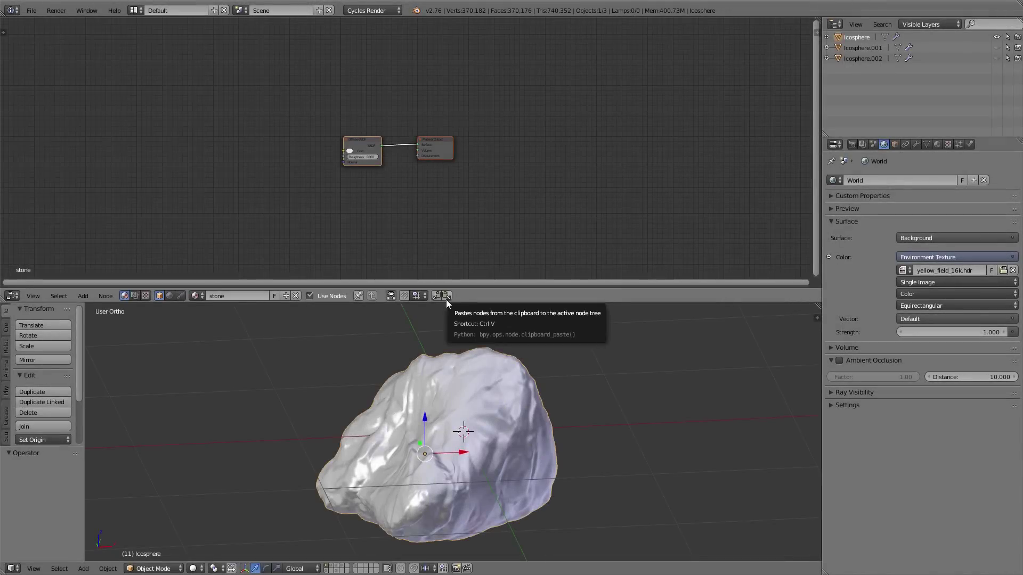
# Enable Multiple Importance for the world with map resolution 5
pyautogui.click(857, 433)
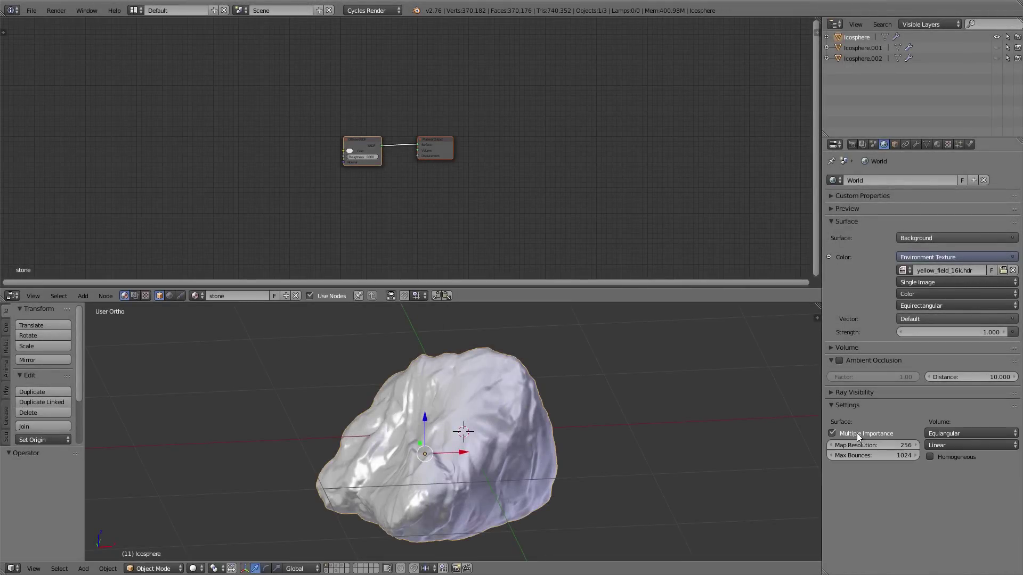
pyautogui.doubleClick(872, 445)
pyautogui.write('512')
pyautogui.press('Return')
# Show the rendered preview limited to a render border drawn around the stone
pyautogui.hotkey('shift', 'z')
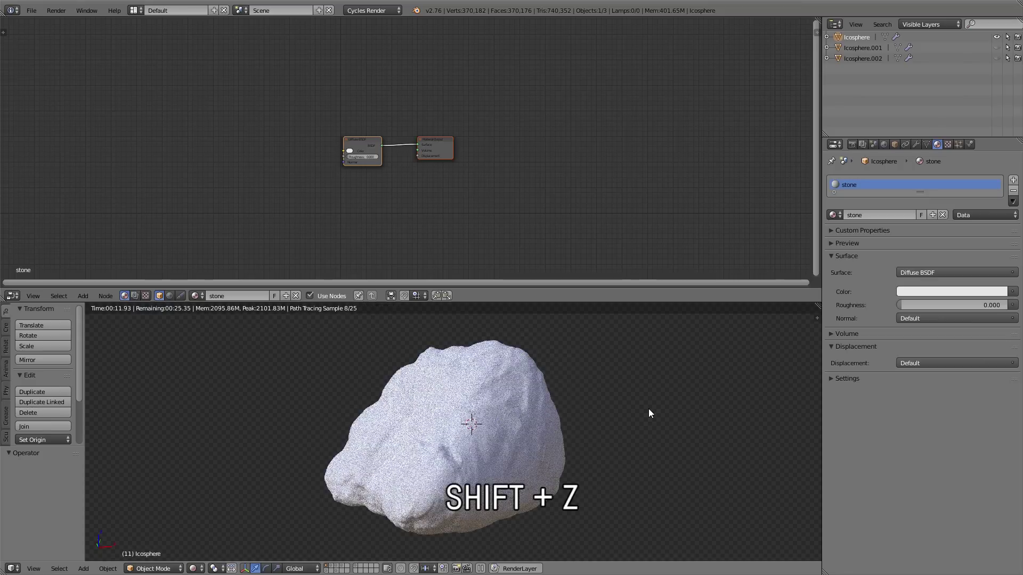
pyautogui.hotkey('ctrl', 'b')
pyautogui.moveTo(285, 330); pyautogui.dragTo(590, 545)
pyautogui.moveTo(519, 507); pyautogui.dragTo(543, 507, button='middle')
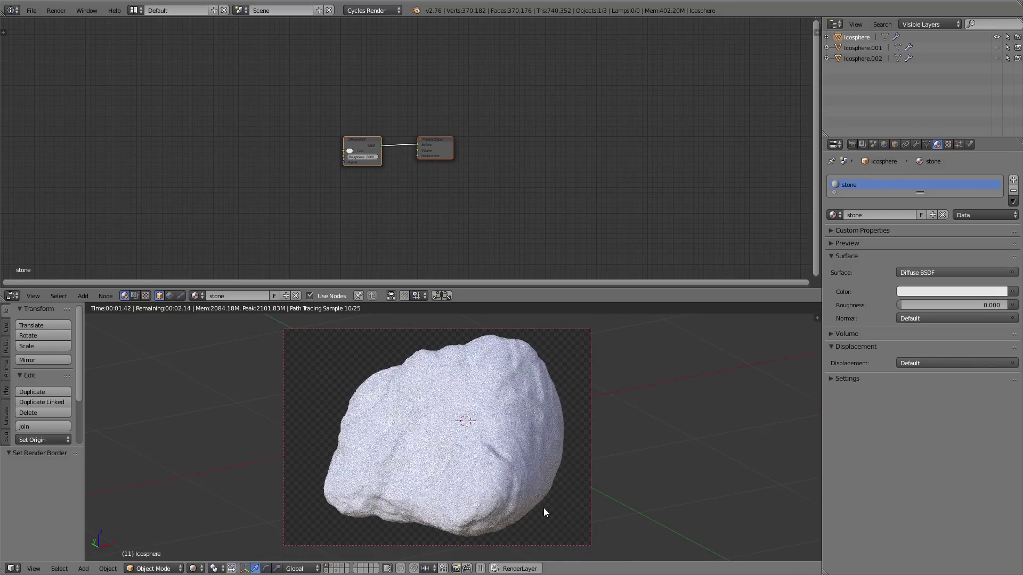
pyautogui.hotkey('ctrl', 'alt', 'b')
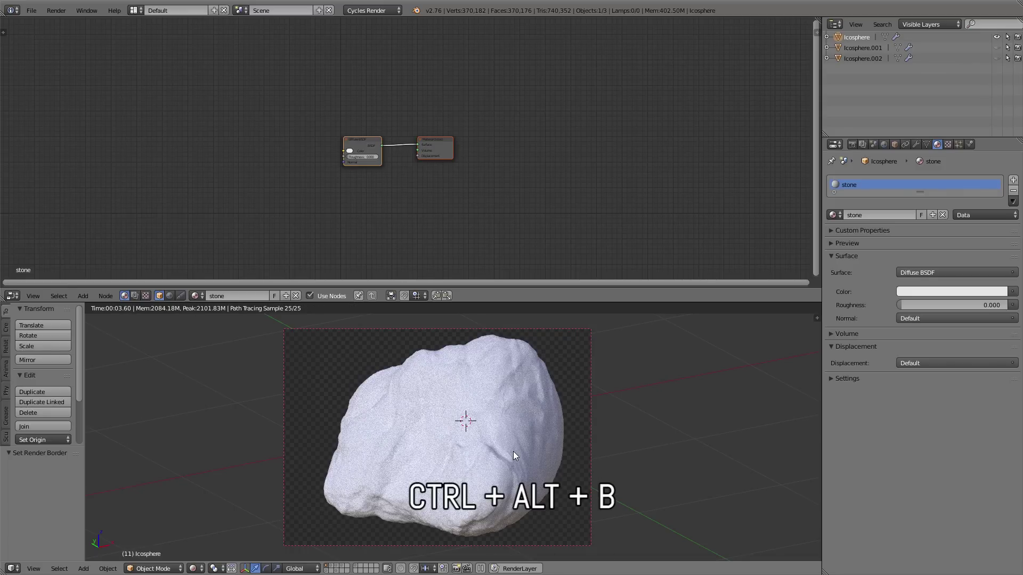
# Center the material nodes, deselect them, and nudge the Diffuse BSDF node up
pyautogui.moveTo(391, 186); pyautogui.dragTo(468, 190, button='middle')
pyautogui.press('a')
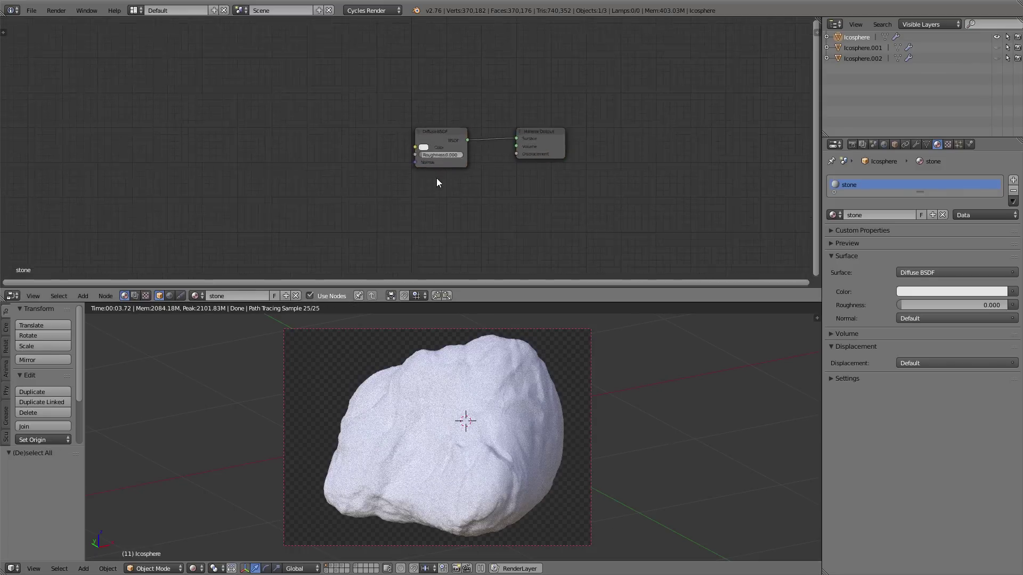
pyautogui.scroll(3, 436, 177)
pyautogui.moveTo(441, 106); pyautogui.dragTo(440, 98)
pyautogui.hotkey('shift', 'a')
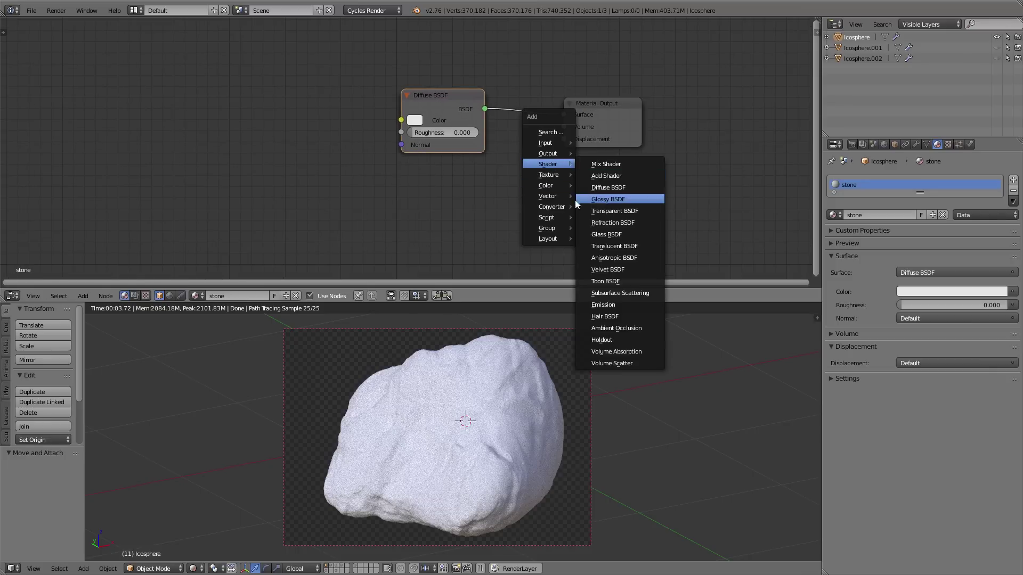
# Add a Glossy BSDF and a Mix Shader between Diffuse and output, with Glossy in its second input
pyautogui.moveTo(548, 164)
pyautogui.click(612, 199)
pyautogui.click(405, 168)
pyautogui.hotkey('shift', 'a')
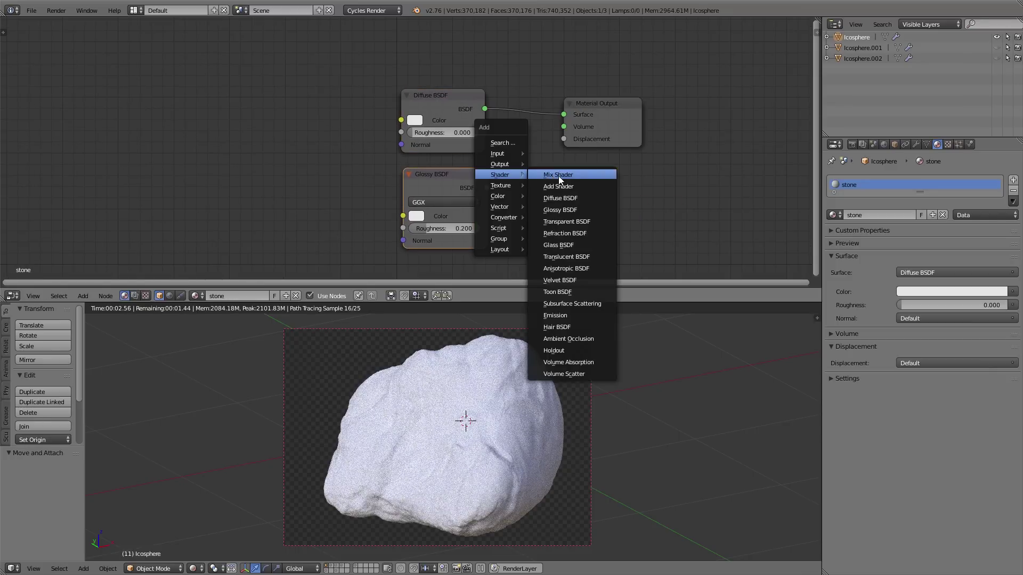
pyautogui.click(559, 175)
pyautogui.click(529, 108)
pyautogui.moveTo(487, 187); pyautogui.dragTo(528, 160)
# Set the Glossy BSDF roughness to 0.500
pyautogui.moveTo(442, 227)
pyautogui.mouseDown()
pyautogui.moveTo(420, 227)
pyautogui.moveTo(446, 228)
pyautogui.mouseUp()
pyautogui.click(443, 228)
pyautogui.write('.5')
pyautogui.press('Return')
pyautogui.moveTo(144, 113); pyautogui.dragTo(204, 113, button='middle')
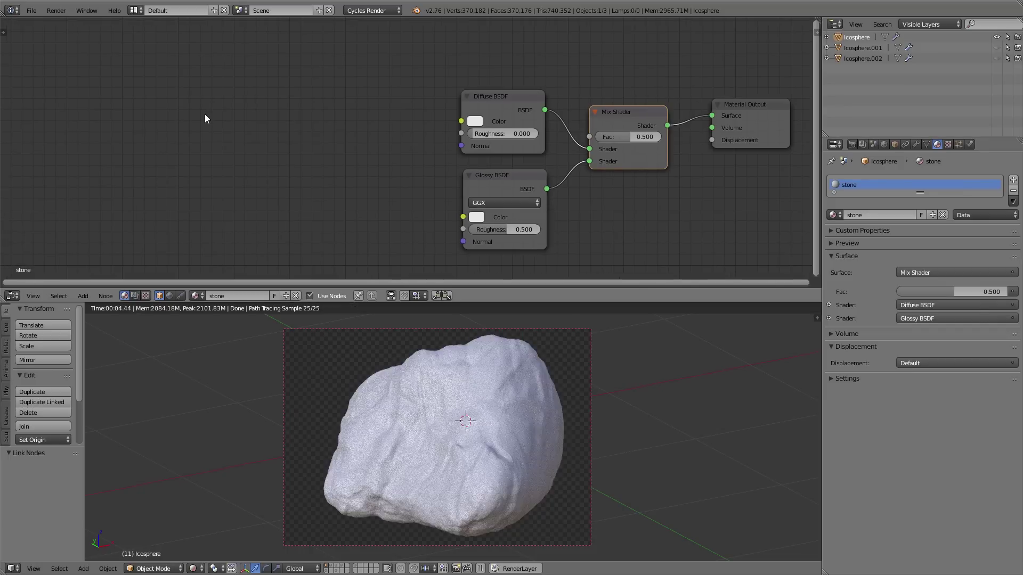
pyautogui.hotkey('shift', 'a')
pyautogui.moveTo(187, 123)
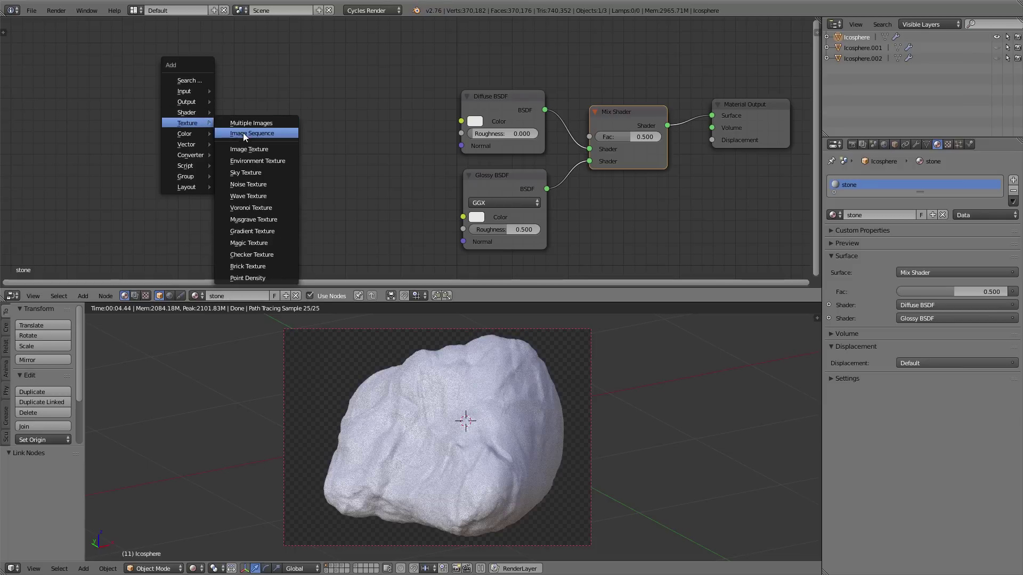
# Add an Image Texture node loading IMG_8751.png and link its Color to the Diffuse BSDF Color
pyautogui.click(253, 147)
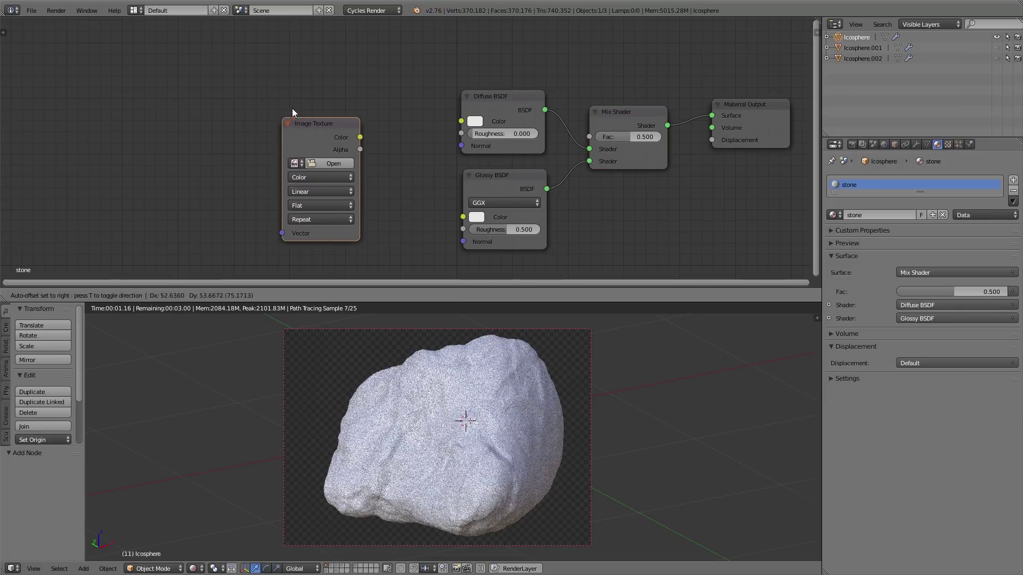
pyautogui.click(304, 95)
pyautogui.click(352, 141)
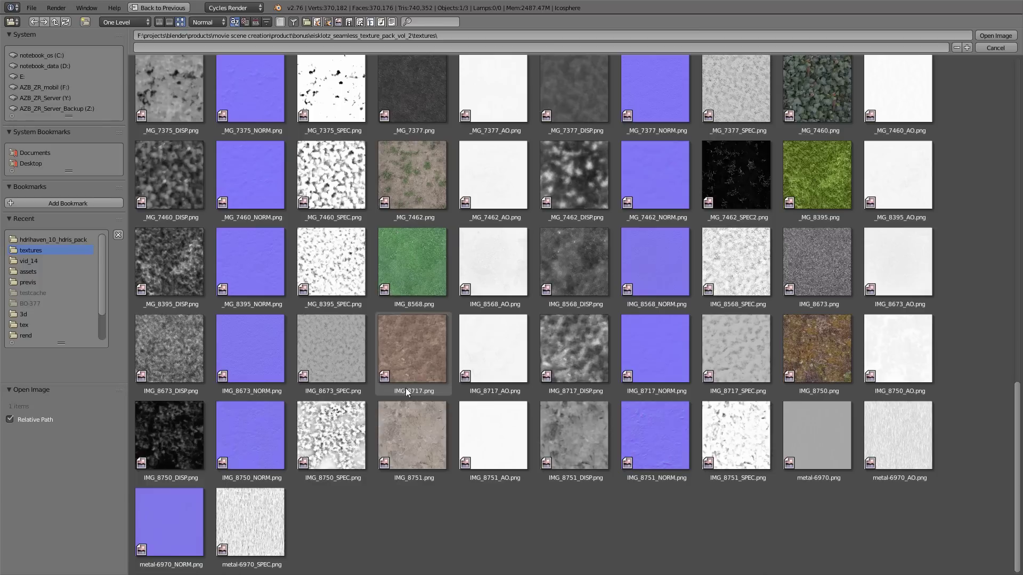
pyautogui.click(401, 436)
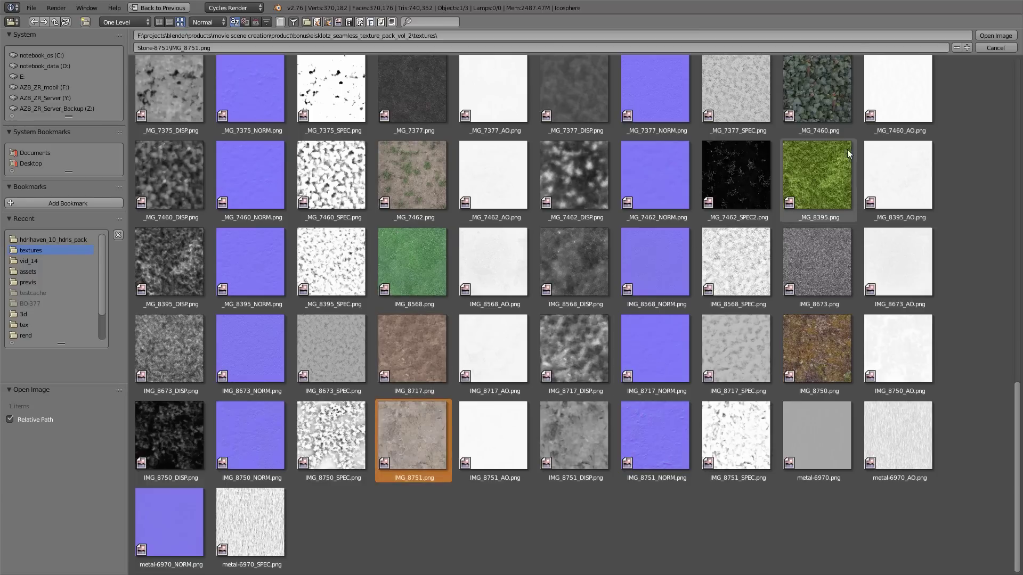
pyautogui.click(992, 36)
pyautogui.moveTo(381, 114); pyautogui.dragTo(461, 121)
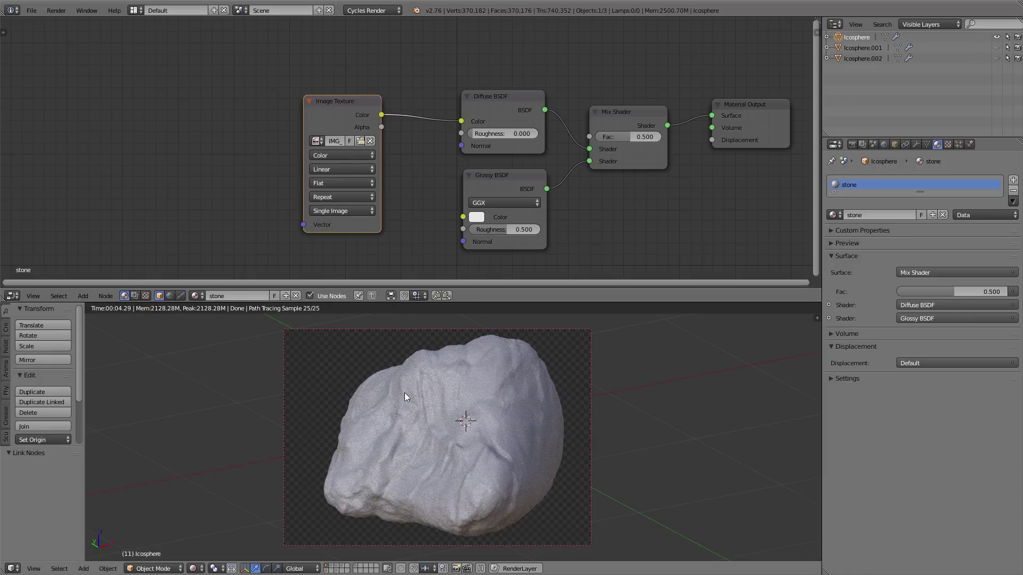
# Add a Texture Coordinate node and connect its Object output to the Image Texture's Vector input
pyautogui.moveTo(331, 111); pyautogui.dragTo(365, 114)
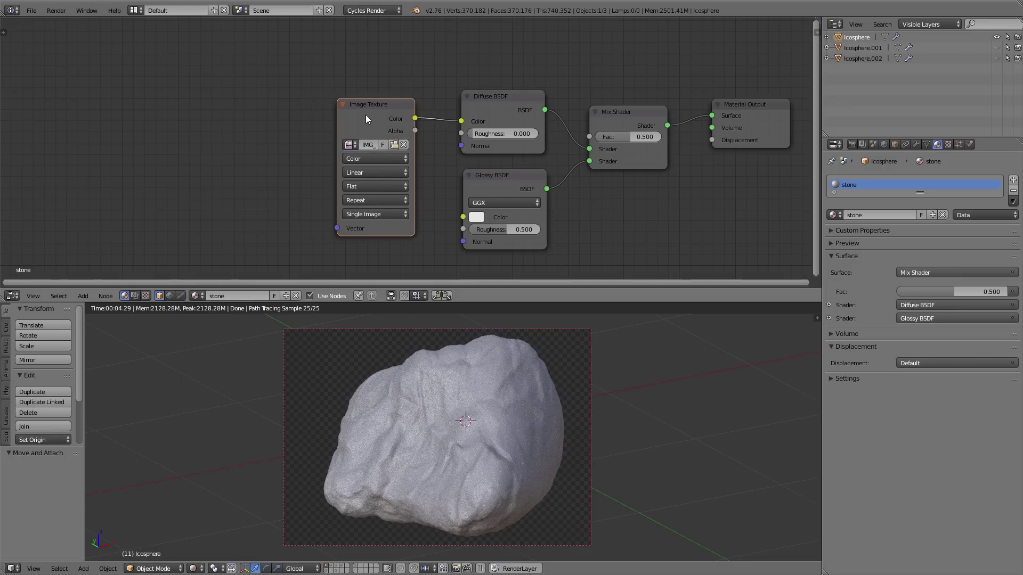
pyautogui.hotkey('shift', 'a')
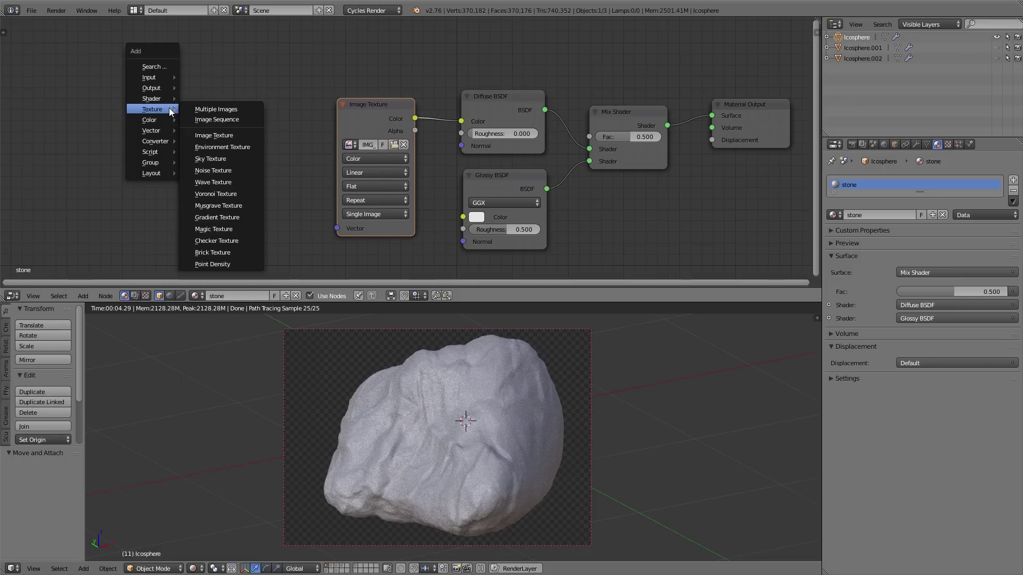
pyautogui.moveTo(149, 76)
pyautogui.click(219, 91)
pyautogui.click(158, 102)
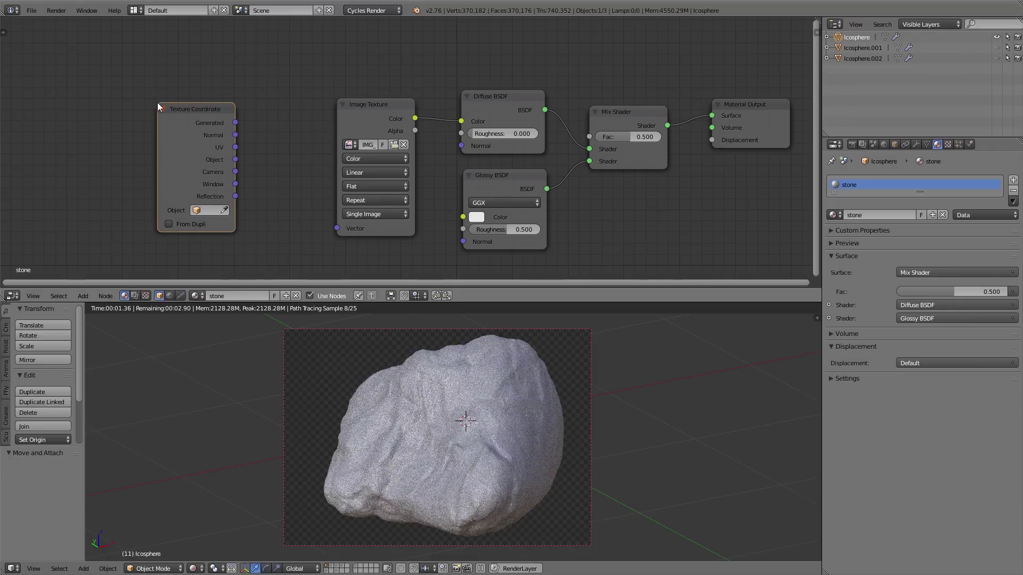
pyautogui.moveTo(236, 160); pyautogui.dragTo(327, 233)
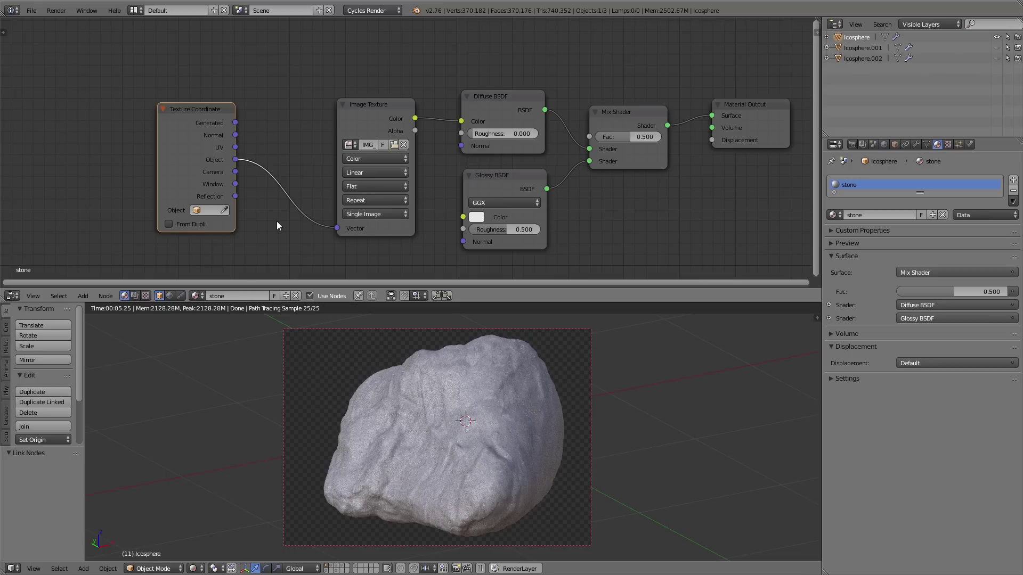
# Preview the bare Image Texture on the rock and orbit closer to inspect its streaked projection
pyautogui.keyDown('ctrl'); pyautogui.keyDown('shift'); pyautogui.click(370, 116); pyautogui.keyUp('shift'); pyautogui.keyUp('ctrl')
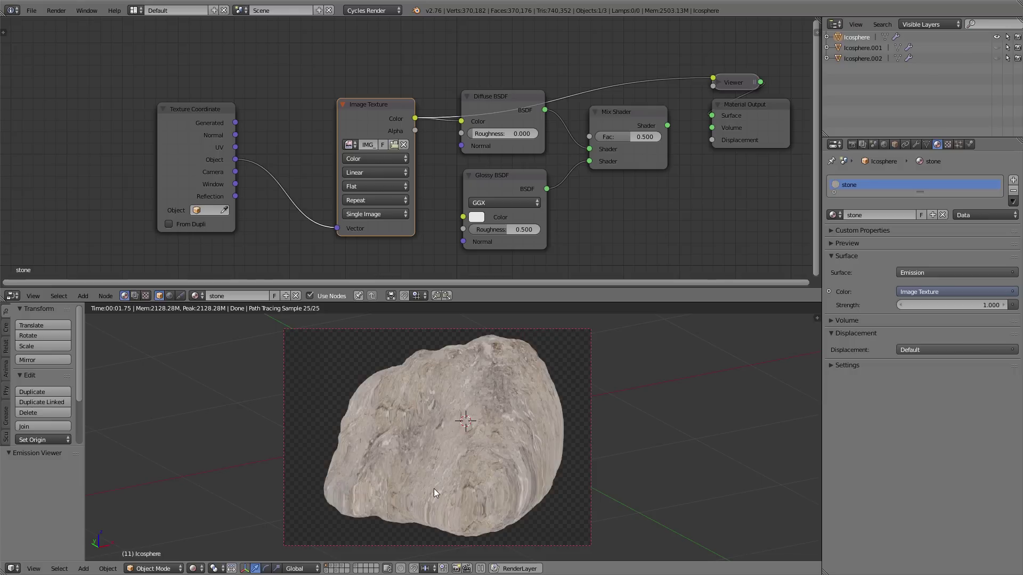
pyautogui.moveTo(533, 465); pyautogui.dragTo(430, 453, button='middle')
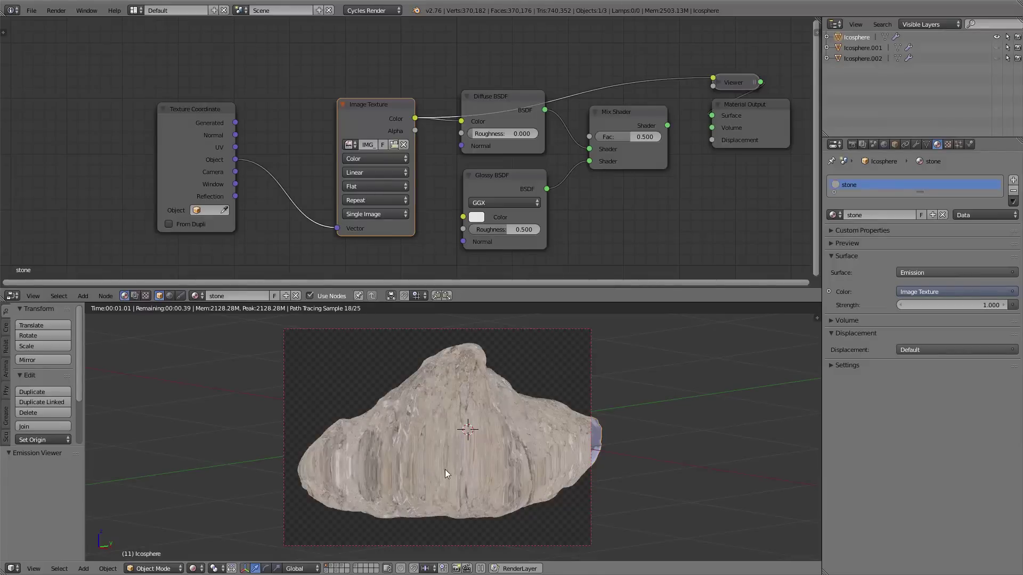
pyautogui.moveTo(367, 481)
pyautogui.mouseDown(button='middle')
pyautogui.moveTo(440, 504)
pyautogui.moveTo(416, 494)
pyautogui.mouseUp(button='middle')
pyautogui.scroll(3, 388, 485)
pyautogui.scroll(2, 420, 495)
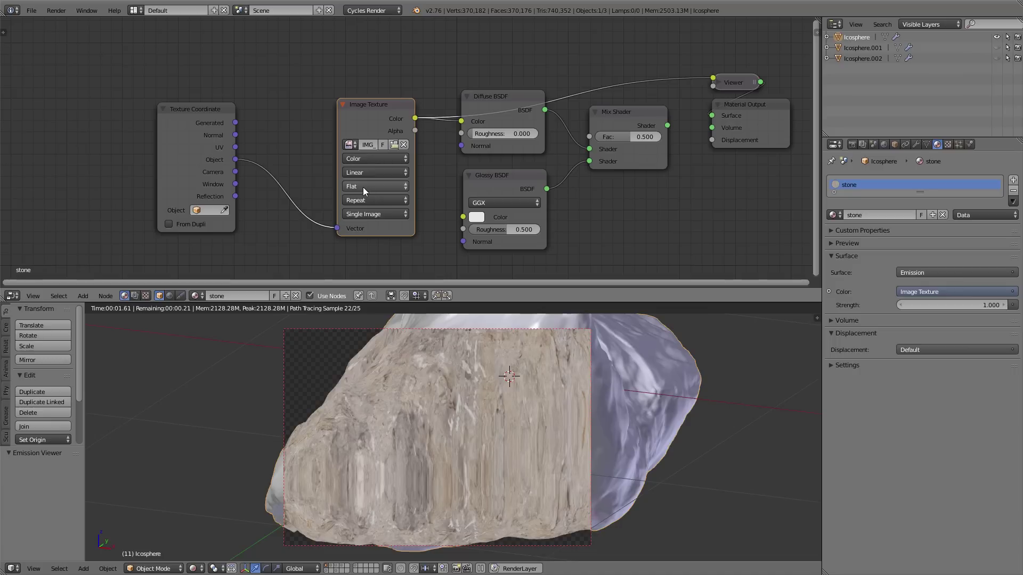
# Switch the Image Texture projection to Box with blend 1.000, then inspect the rock from around
pyautogui.click(363, 186)
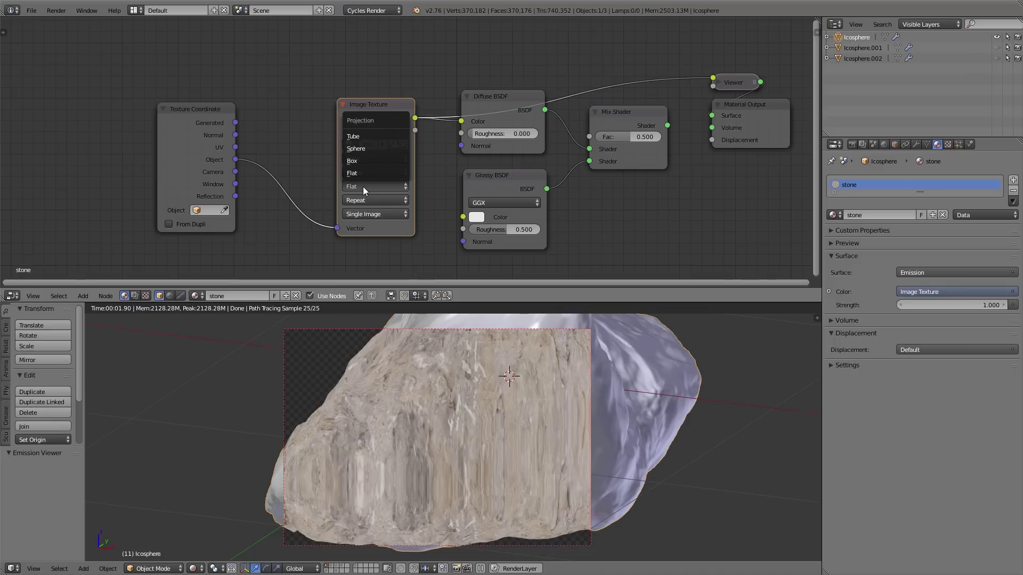
pyautogui.click(360, 160)
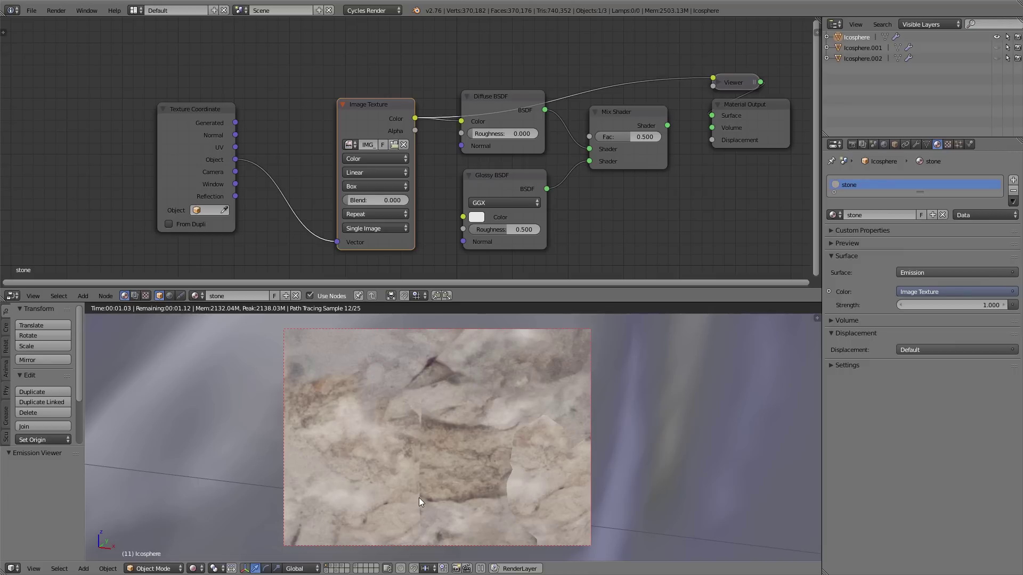
pyautogui.moveTo(419, 497); pyautogui.dragTo(483, 455, button='middle')
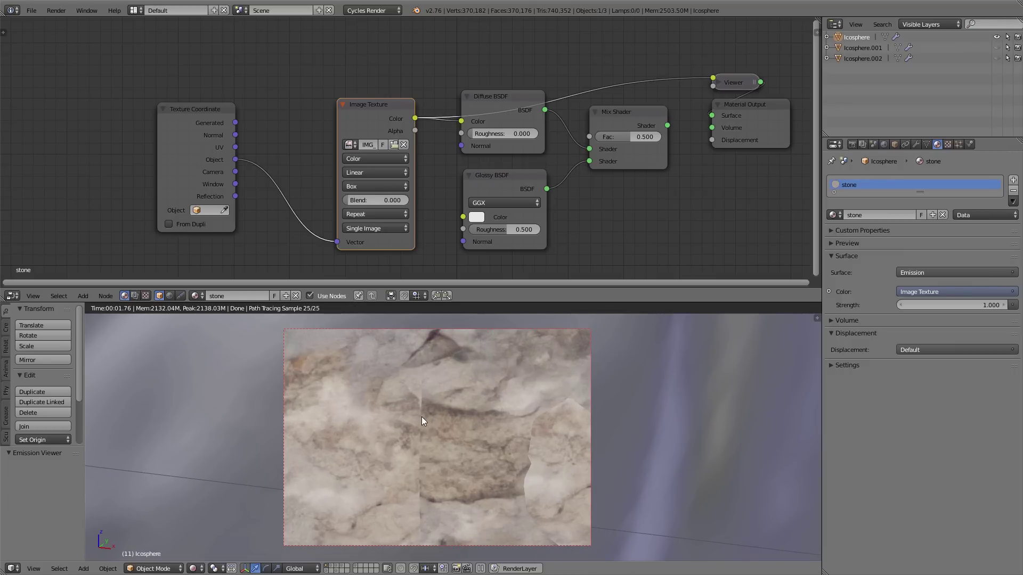
pyautogui.moveTo(345, 200); pyautogui.dragTo(400, 199)
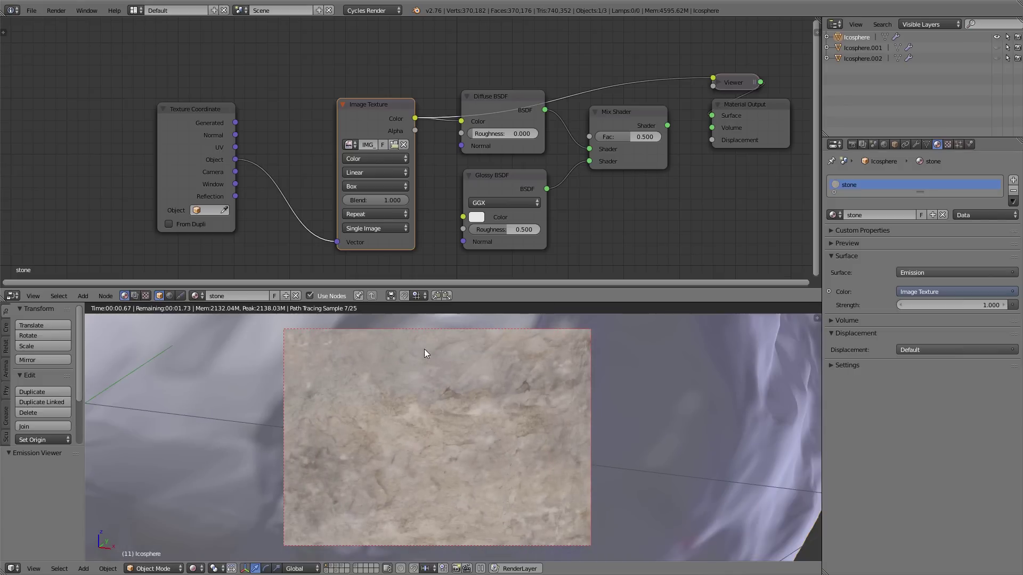
pyautogui.scroll(-5, 393, 449)
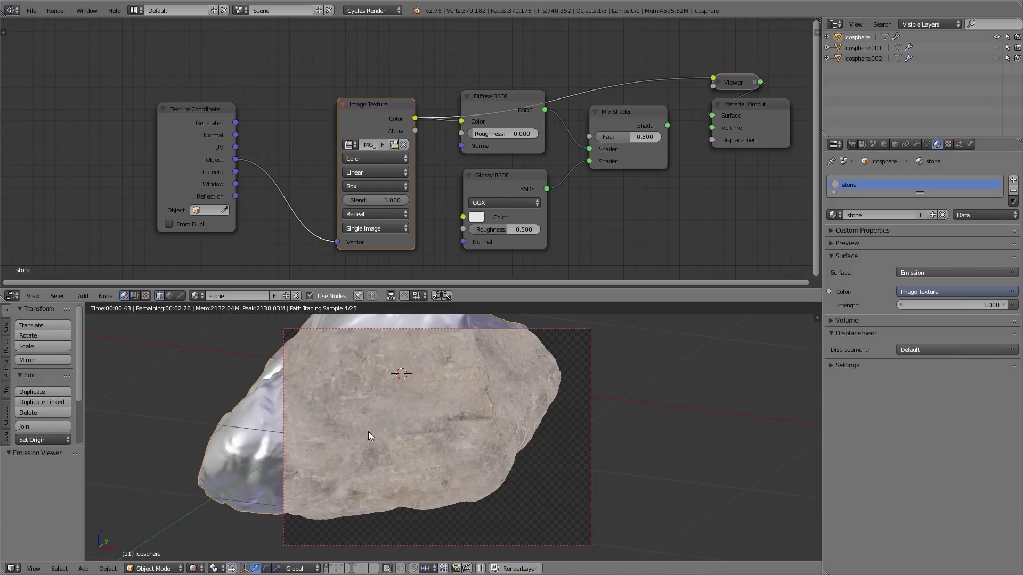
pyautogui.moveTo(397, 446)
pyautogui.mouseDown(button='middle')
pyautogui.moveTo(402, 467)
pyautogui.moveTo(447, 446)
pyautogui.moveTo(520, 460)
pyautogui.moveTo(531, 478)
pyautogui.moveTo(509, 504)
pyautogui.moveTo(453, 497)
pyautogui.moveTo(391, 437)
pyautogui.moveTo(380, 405)
pyautogui.moveTo(524, 412)
pyautogui.mouseUp(button='middle')
# Insert a Mapping node into the link feeding the Image Texture, moving the Glossy BSDF aside
pyautogui.hotkey('shift', 'a')
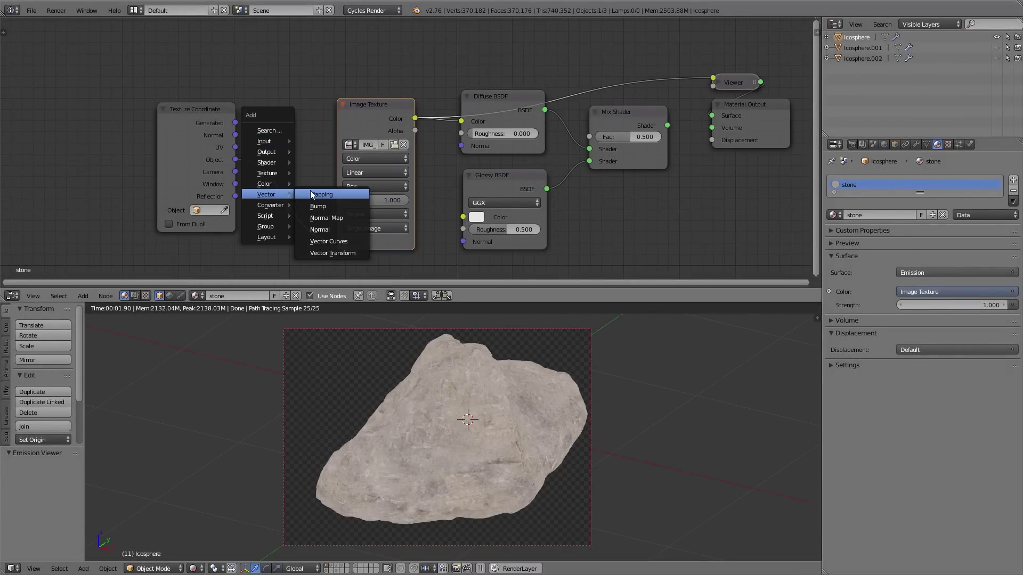
pyautogui.moveTo(266, 193)
pyautogui.click(310, 190)
pyautogui.click(252, 136)
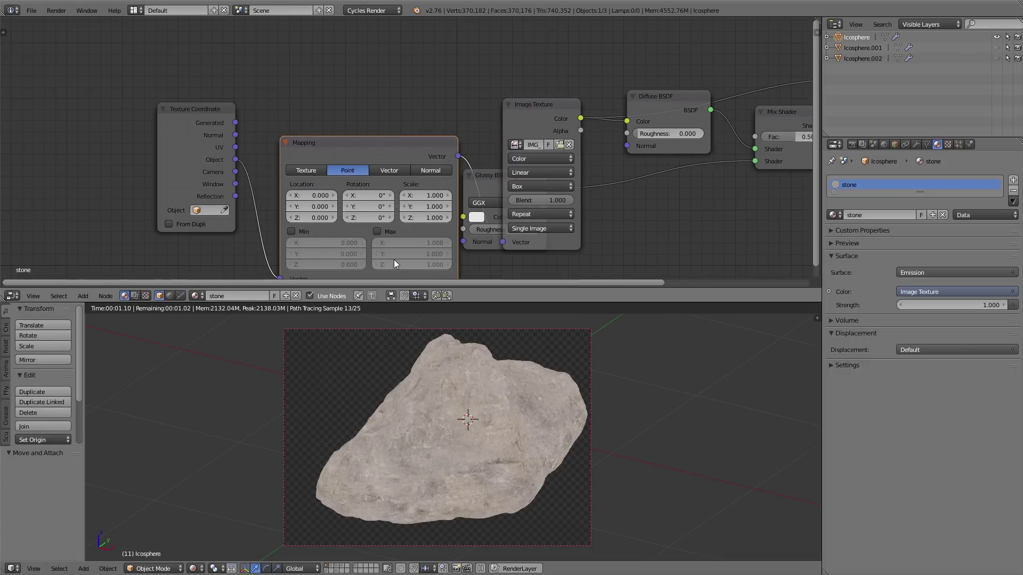
pyautogui.moveTo(394, 260); pyautogui.dragTo(386, 214)
pyautogui.moveTo(471, 190); pyautogui.dragTo(635, 195)
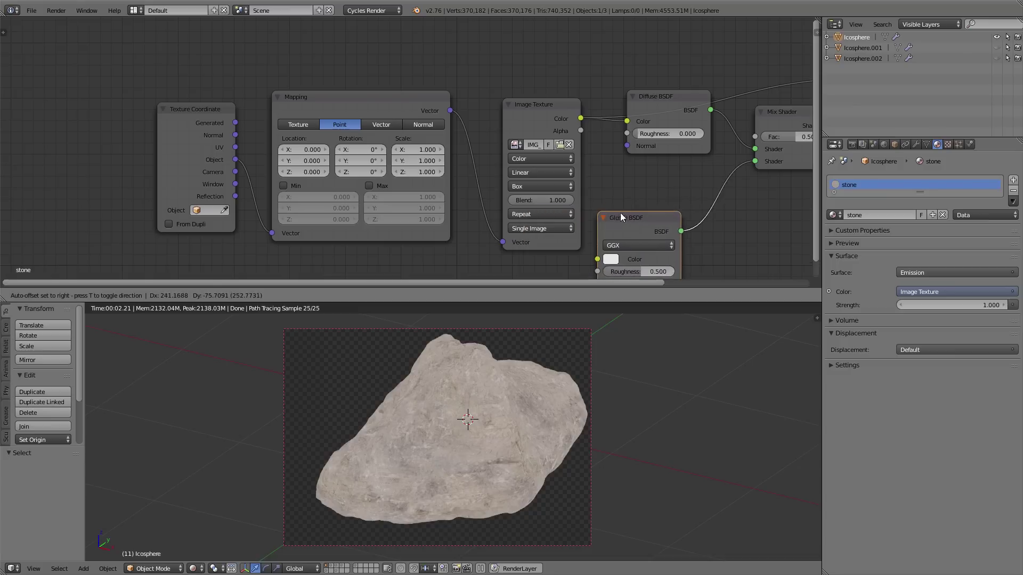
# Set the Mapping node's X, Y and Z scale to 3.000
pyautogui.moveTo(420, 149); pyautogui.dragTo(420, 171)
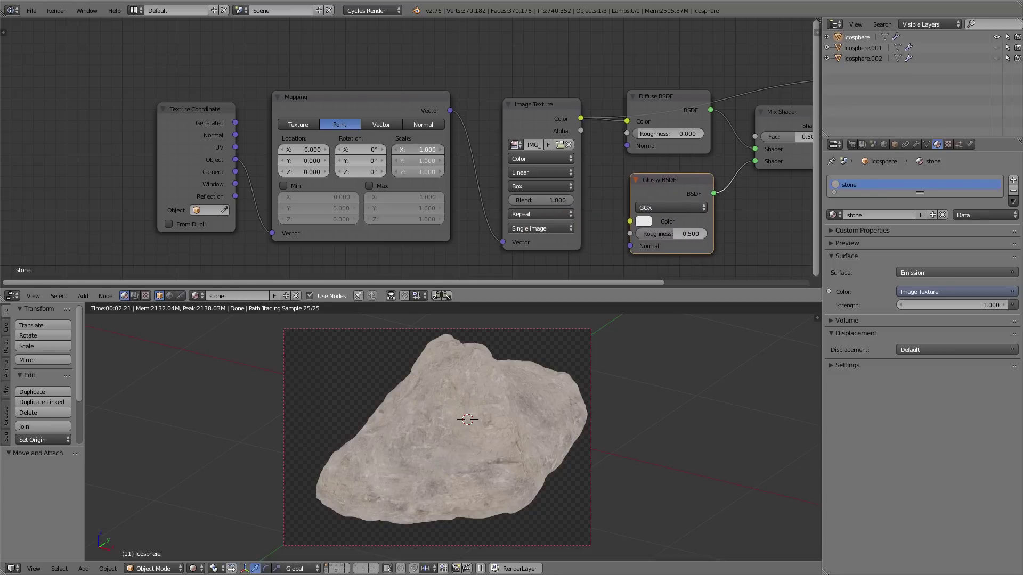
pyautogui.write('3')
pyautogui.press('Return')
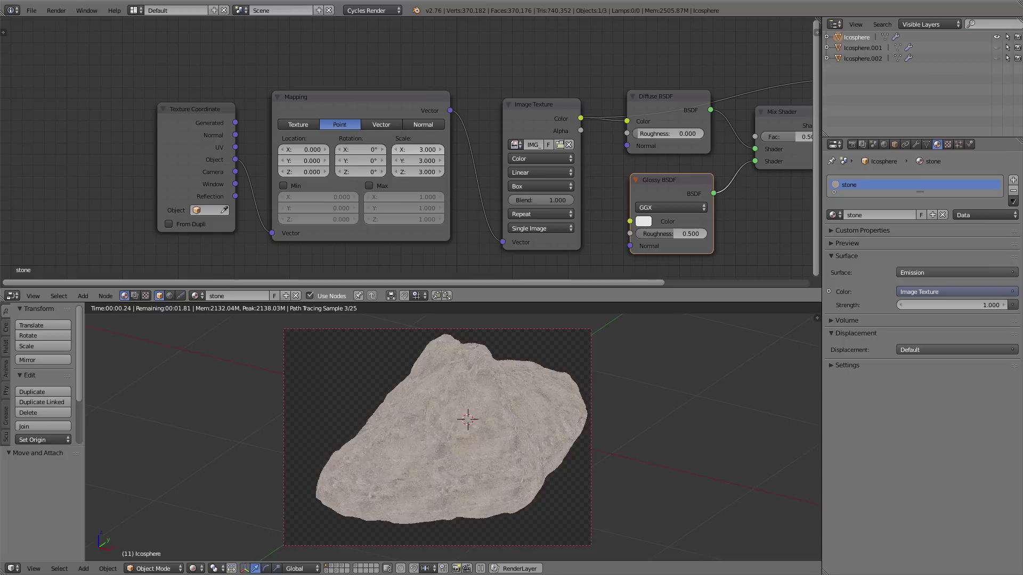
pyautogui.scroll(3, 510, 457)
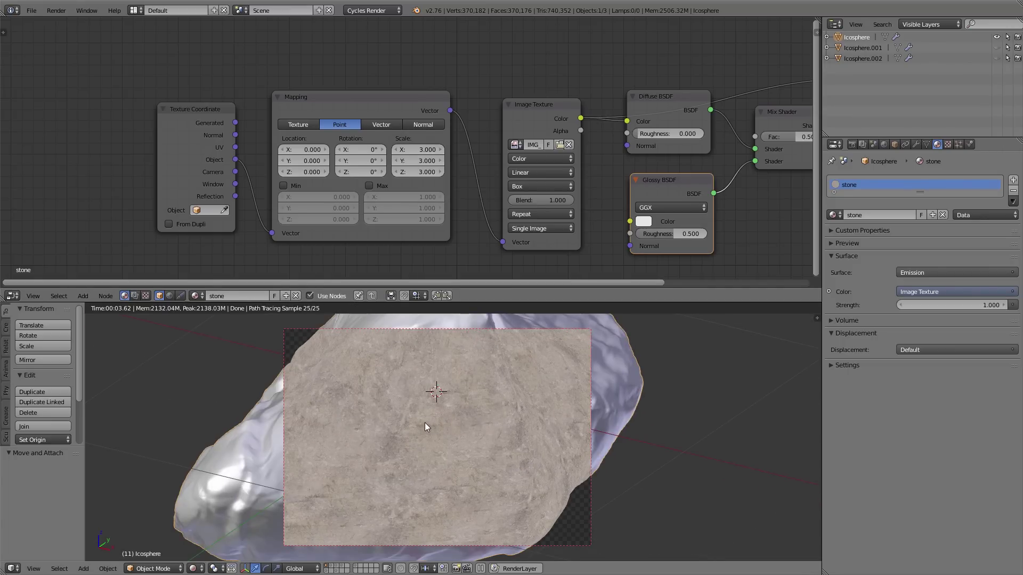
pyautogui.scroll(-2, 429, 423)
pyautogui.moveTo(843, 219)
pyautogui.mouseDown()
pyautogui.moveTo(416, 355)
pyautogui.moveTo(245, 461)
pyautogui.mouseUp()
# Give the left rock the stone material, scale it up about 1.69 times, and apply its scale
pyautogui.moveTo(360, 506)
pyautogui.mouseDown(button='middle')
pyautogui.moveTo(333, 500)
pyautogui.moveTo(441, 480)
pyautogui.mouseUp(button='middle')
pyautogui.rightClick(235, 393)
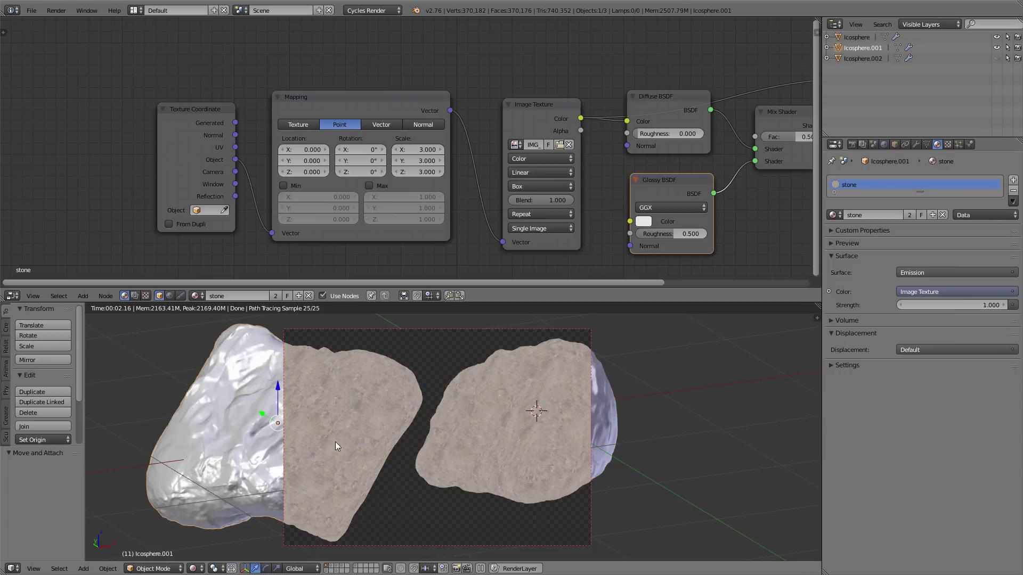
pyautogui.press('s')
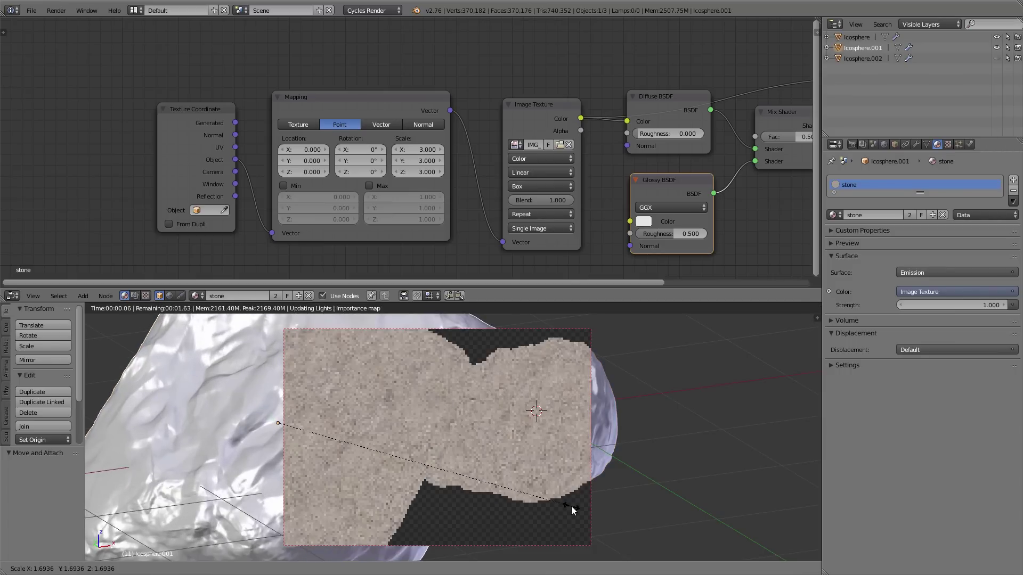
pyautogui.click(571, 506)
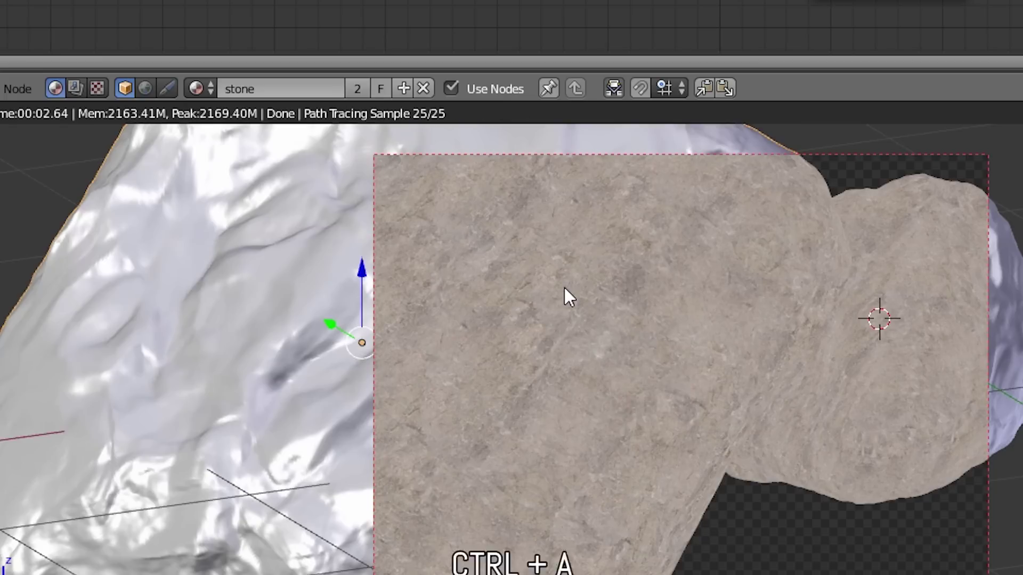
pyautogui.hotkey('ctrl', 'a')
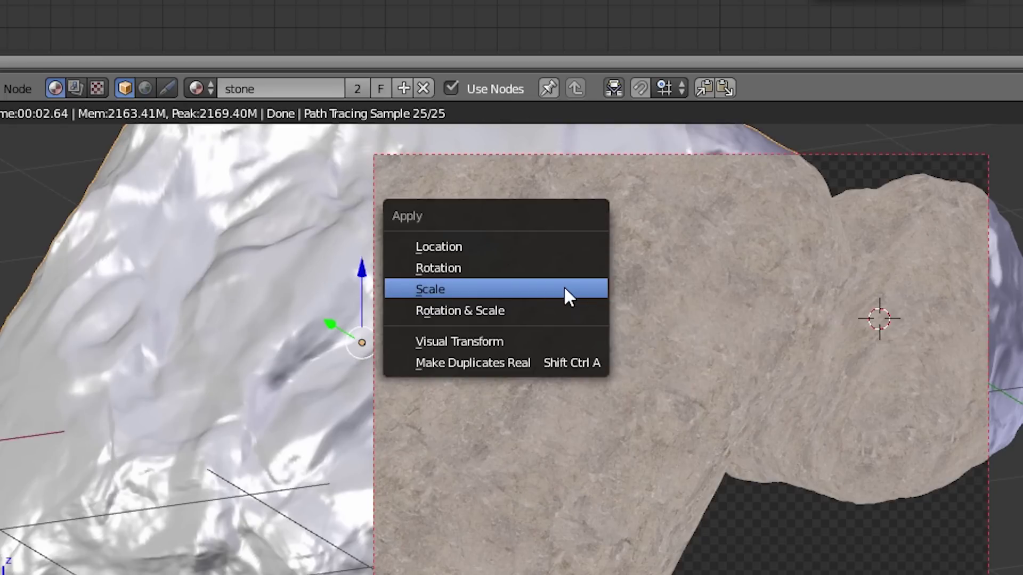
pyautogui.click(565, 289)
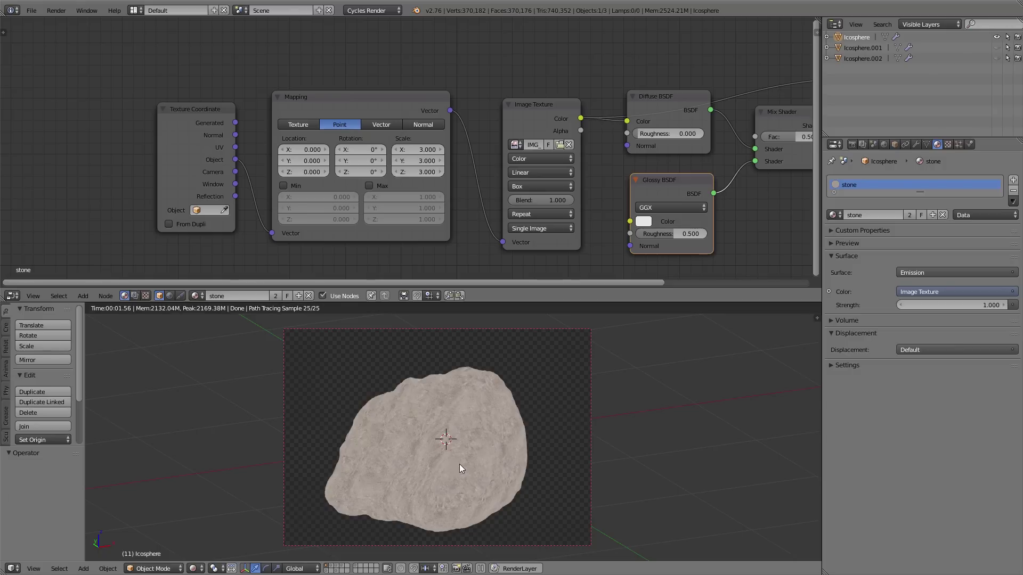
# Connect the Mix Shader to the Material Output so the rock renders the diffuse-glossy stone
pyautogui.moveTo(459, 464); pyautogui.dragTo(452, 462, button='middle')
pyautogui.moveTo(748, 175); pyautogui.dragTo(506, 180, button='middle')
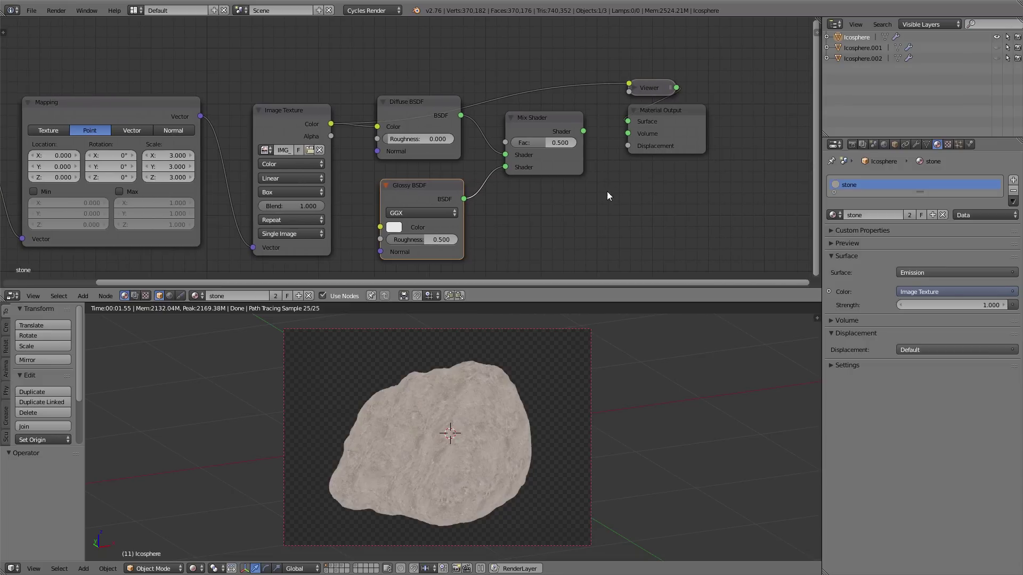
pyautogui.keyDown('ctrl'); pyautogui.keyDown('shift'); pyautogui.click(543, 119); pyautogui.keyUp('shift'); pyautogui.keyUp('ctrl')
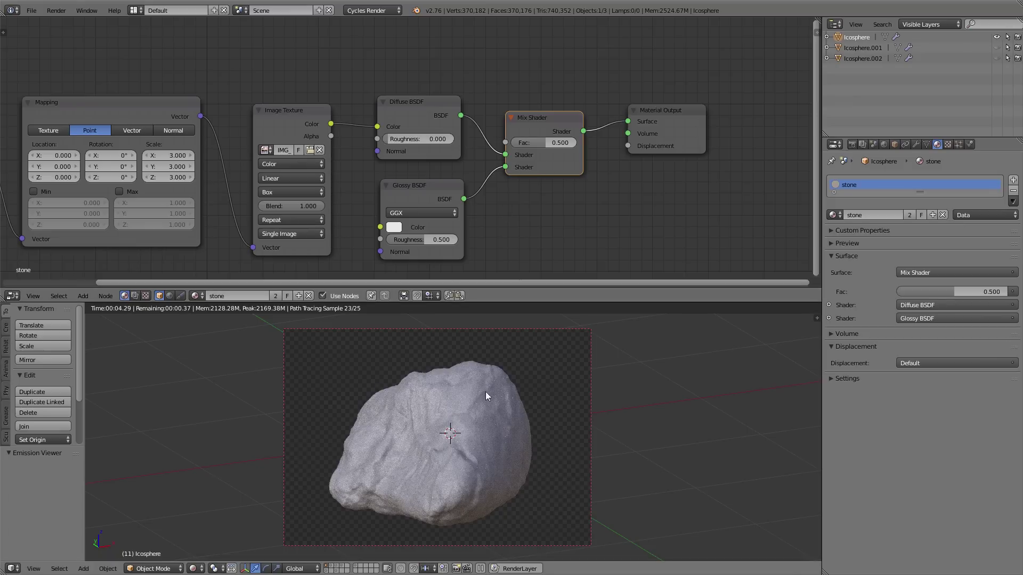
pyautogui.moveTo(459, 146); pyautogui.dragTo(479, 229, button='middle')
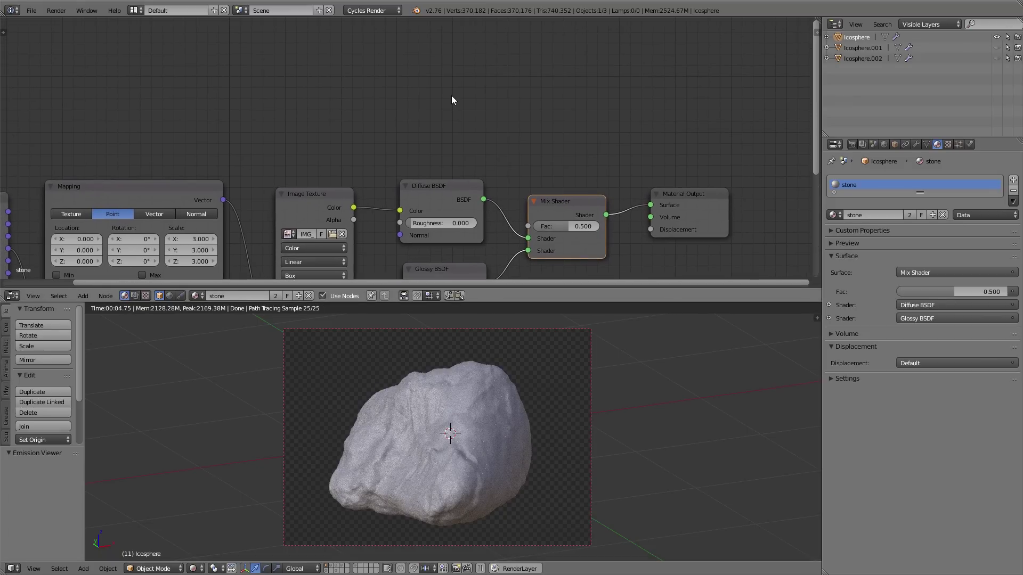
pyautogui.hotkey('shift', 'a')
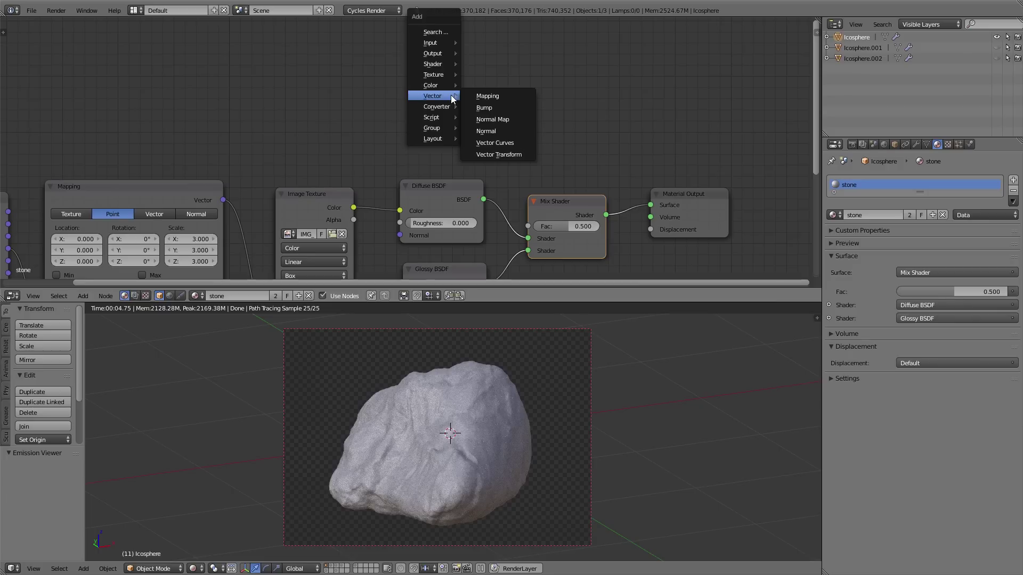
# Add a ColorRamp fed by the image colour that drives the Mix Shader factor, and preview its output
pyautogui.click(480, 119)
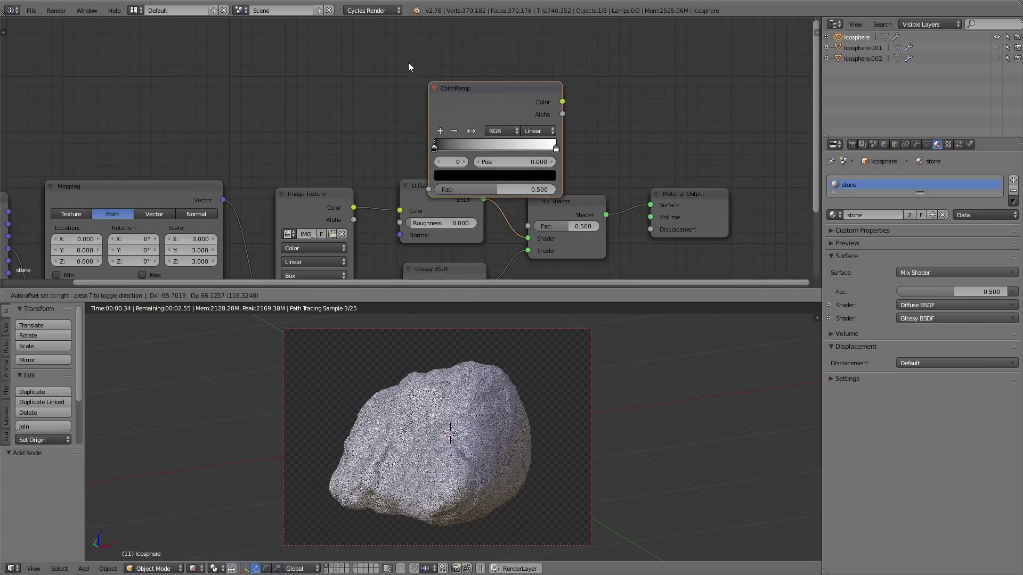
pyautogui.click(377, 45)
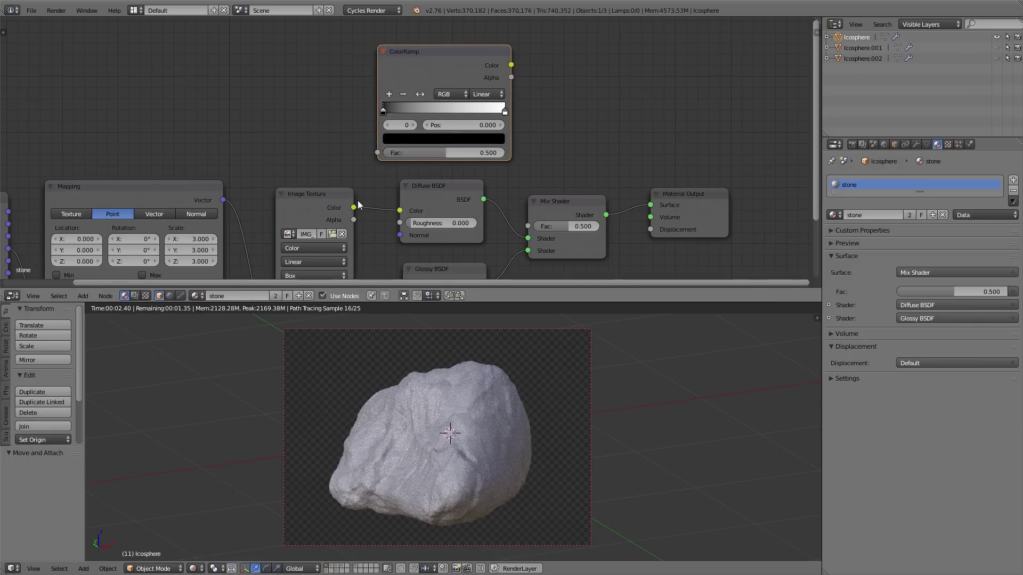
pyautogui.moveTo(354, 208); pyautogui.dragTo(375, 153)
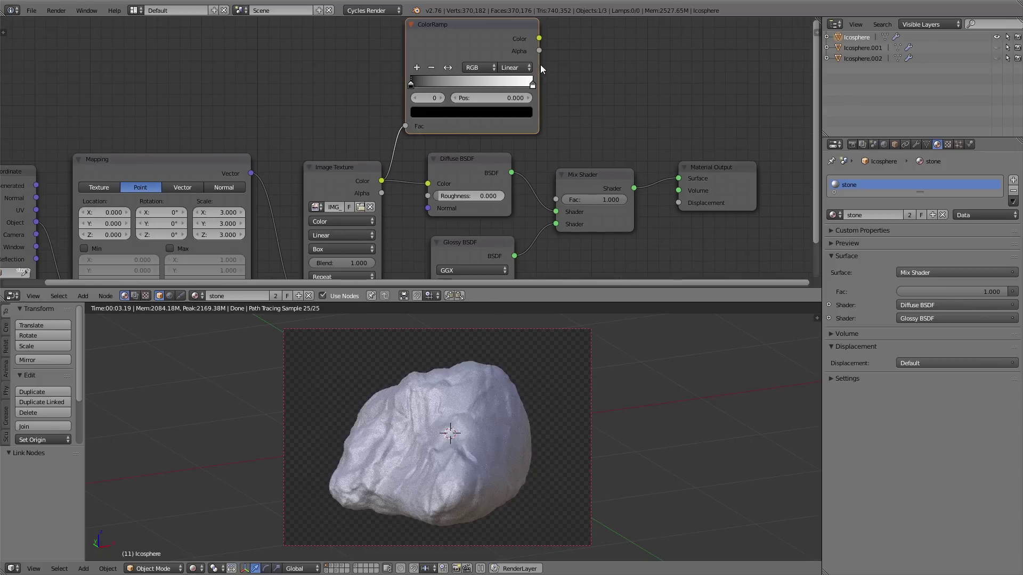
pyautogui.moveTo(539, 38); pyautogui.dragTo(557, 200)
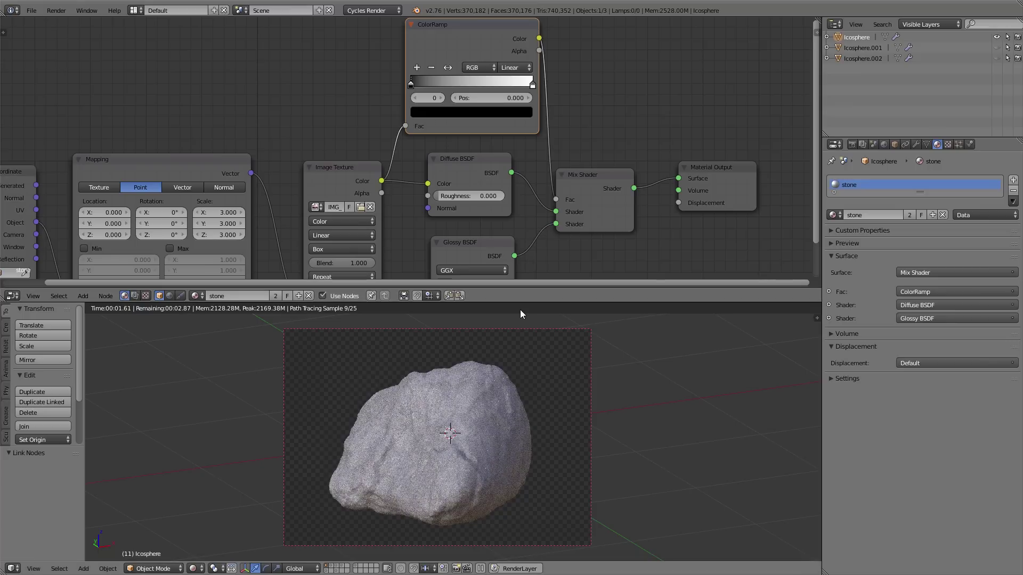
pyautogui.keyDown('ctrl'); pyautogui.keyDown('shift'); pyautogui.click(459, 41); pyautogui.keyUp('shift'); pyautogui.keyUp('ctrl')
# Slide the Mix Shader factor between 0 and 1 to compare fully diffuse and fully glossy rock
pyautogui.scroll(5, 450, 416)
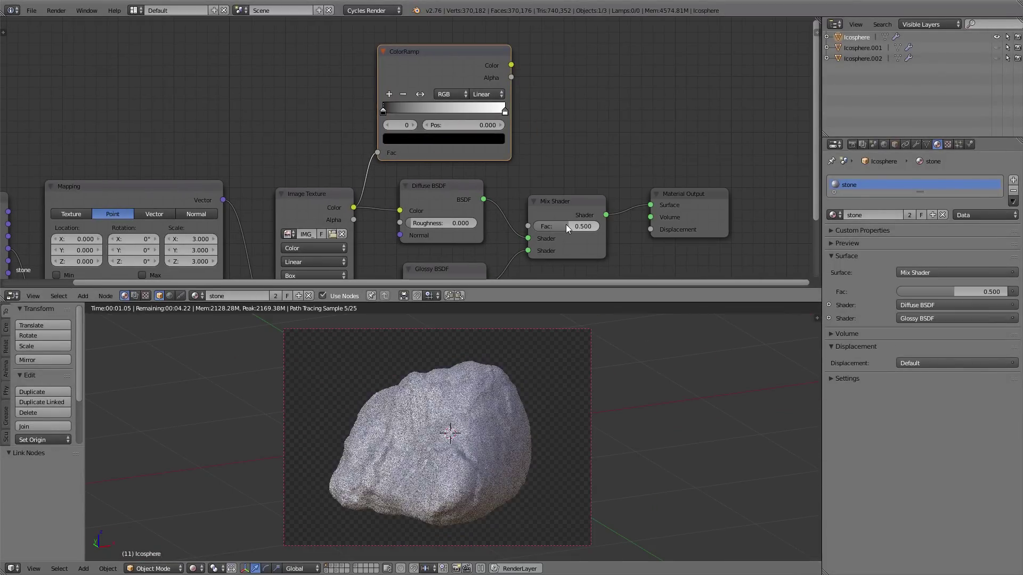
pyautogui.moveTo(566, 225); pyautogui.dragTo(533, 225)
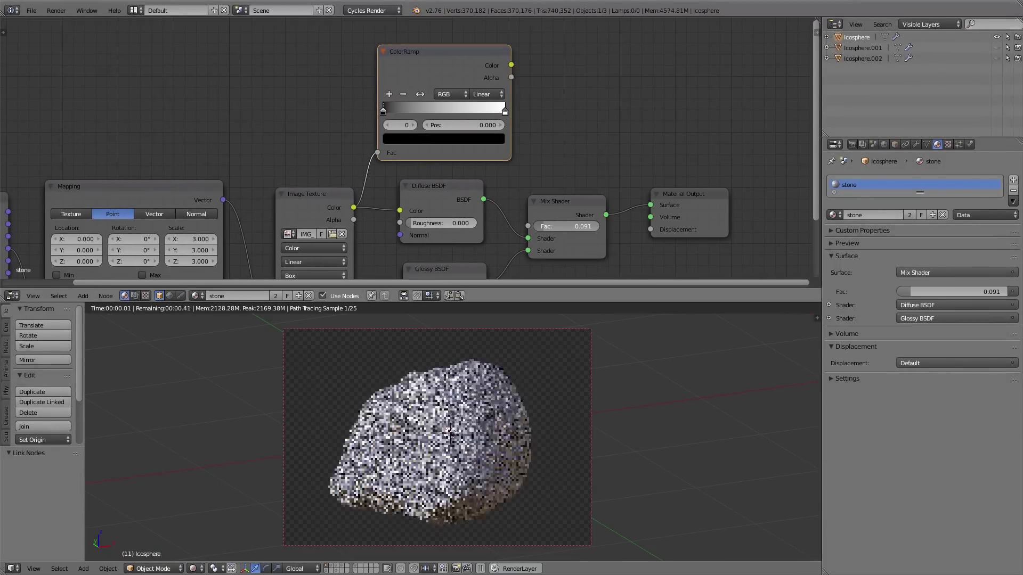
pyautogui.moveTo(450, 183); pyautogui.dragTo(463, 113, button='middle')
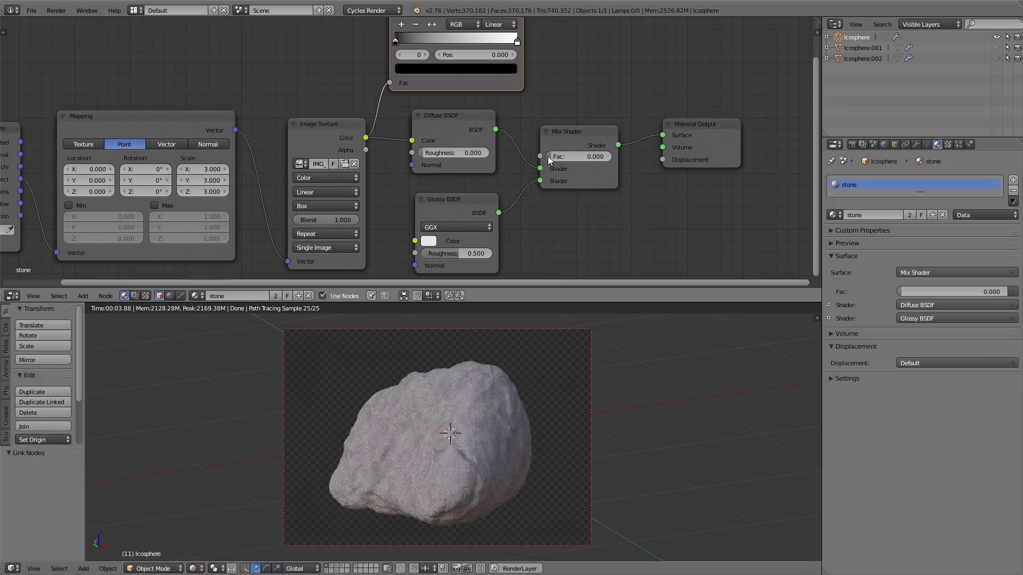
pyautogui.moveTo(550, 157); pyautogui.dragTo(591, 157)
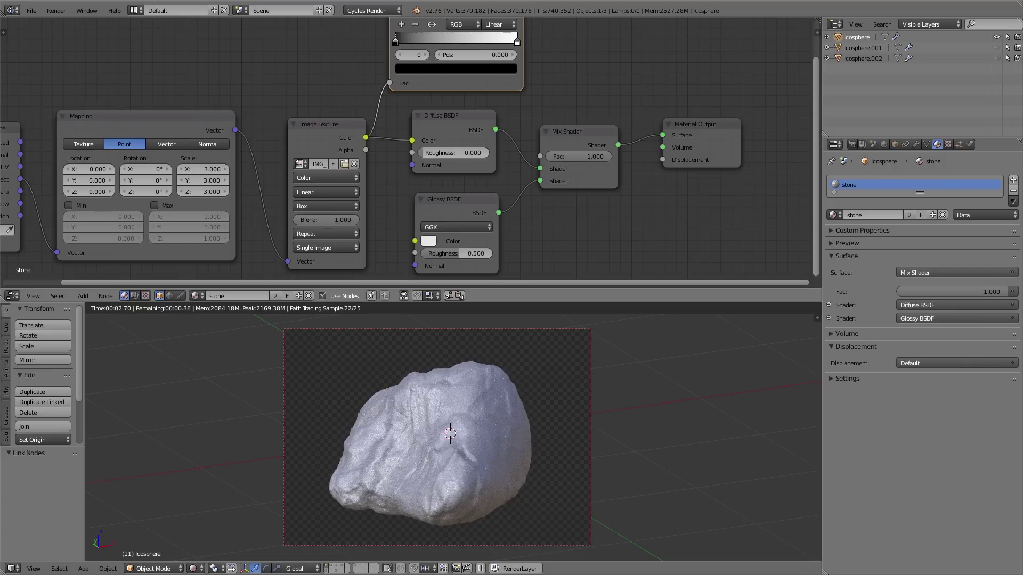
pyautogui.moveTo(591, 157); pyautogui.dragTo(545, 156)
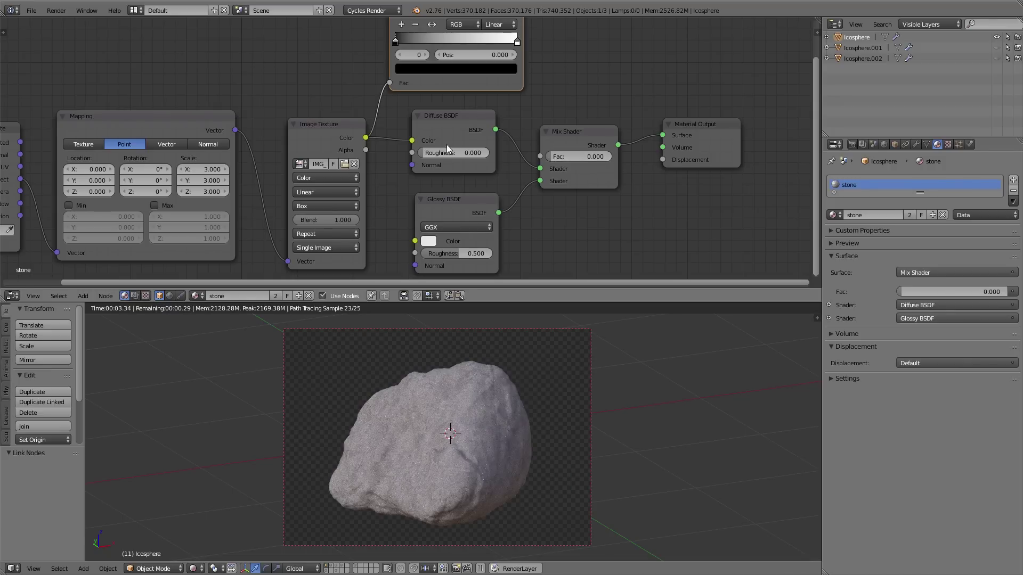
pyautogui.moveTo(551, 156); pyautogui.dragTo(597, 157)
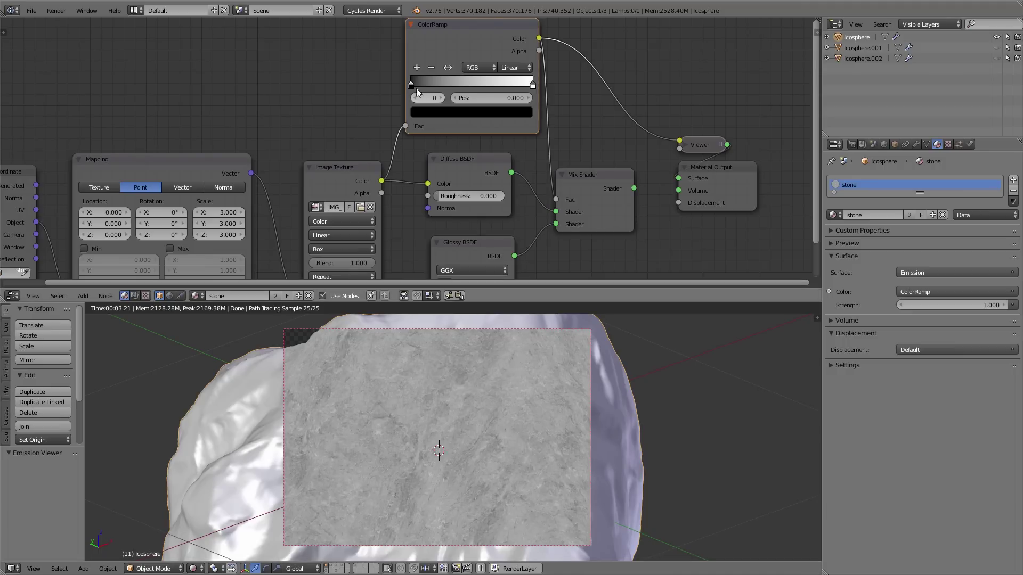
# Tighten the ColorRamp stops to 0.345 and about 0.636, then preview the full Mix Shader again
pyautogui.moveTo(417, 84); pyautogui.dragTo(448, 89)
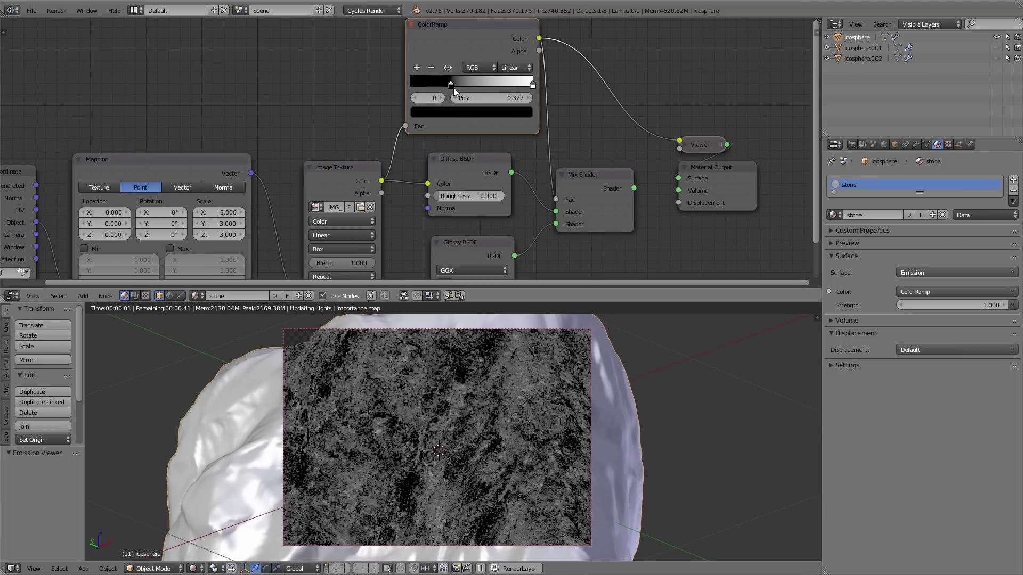
pyautogui.moveTo(532, 84); pyautogui.dragTo(453, 88)
pyautogui.keyDown('ctrl'); pyautogui.keyDown('shift'); pyautogui.click(593, 185); pyautogui.keyUp('shift'); pyautogui.keyUp('ctrl')
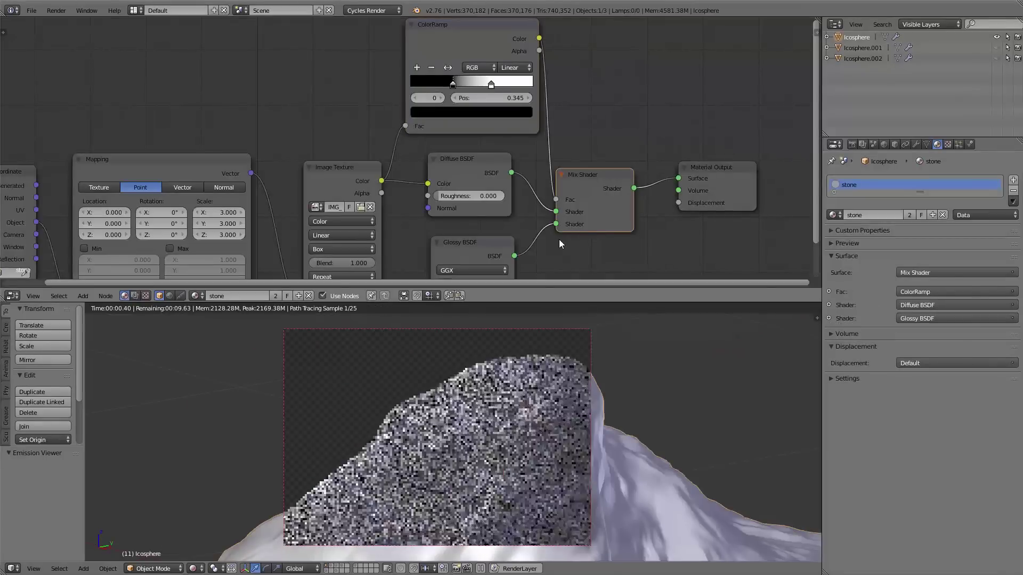
pyautogui.moveTo(511, 223); pyautogui.dragTo(513, 168, button='middle')
pyautogui.click(474, 241)
# Set the Glossy BSDF roughness to 0.200 and orbit around the rock to inspect the sheen
pyautogui.write('.2')
pyautogui.press('Return')
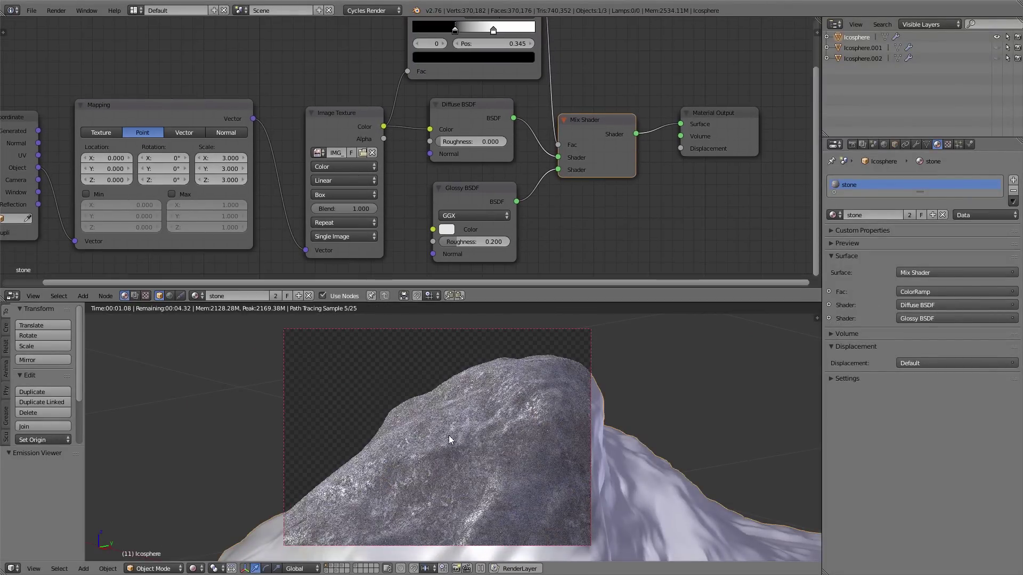
pyautogui.moveTo(519, 466)
pyautogui.mouseDown(button='middle')
pyautogui.moveTo(515, 487)
pyautogui.moveTo(477, 389)
pyautogui.moveTo(469, 401)
pyautogui.mouseUp(button='middle')
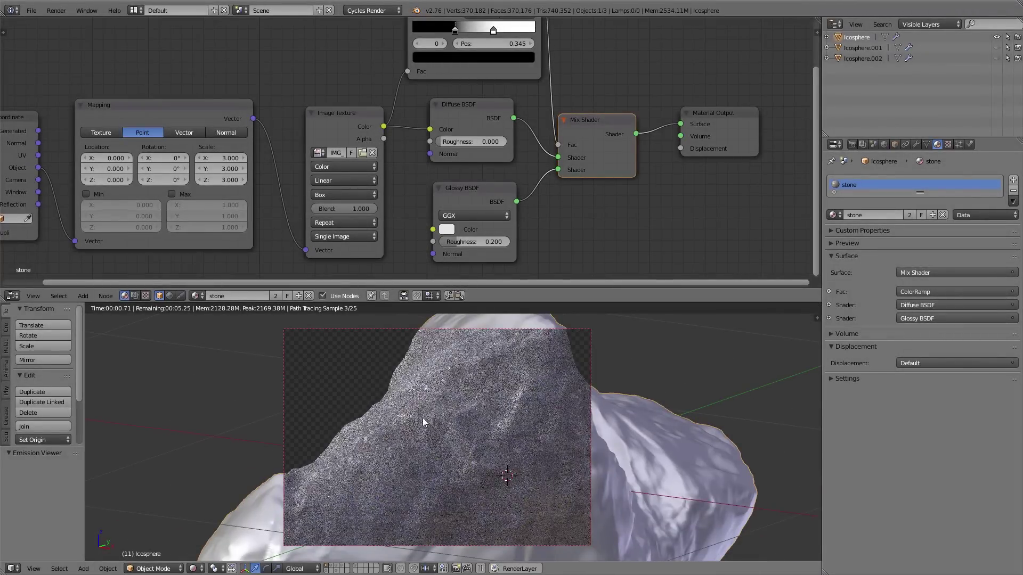
pyautogui.moveTo(414, 422); pyautogui.dragTo(467, 423, button='middle')
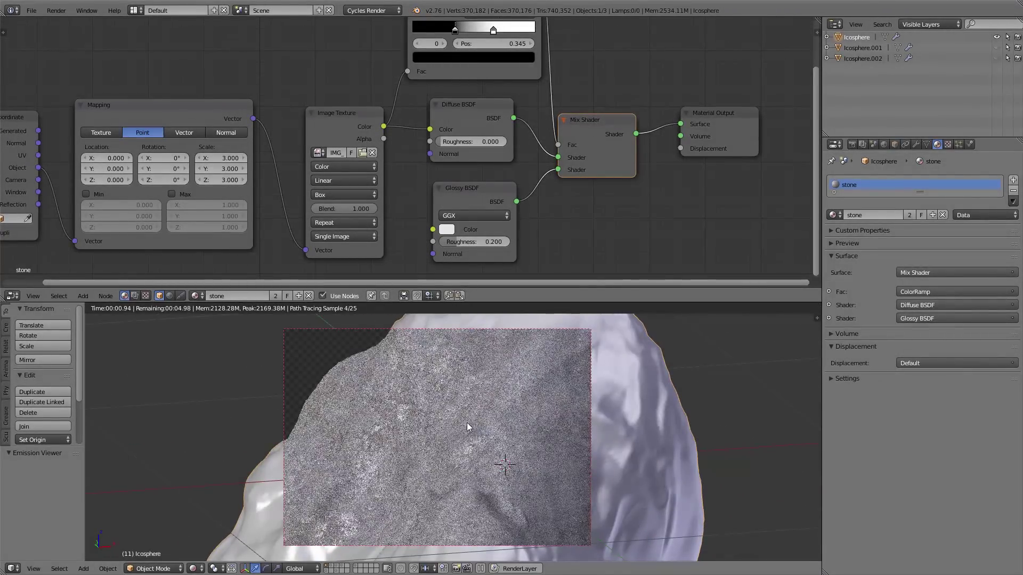
# Add a Bump node and shift the texture nodes left to make room beside the image texture
pyautogui.hotkey('shift', 'a')
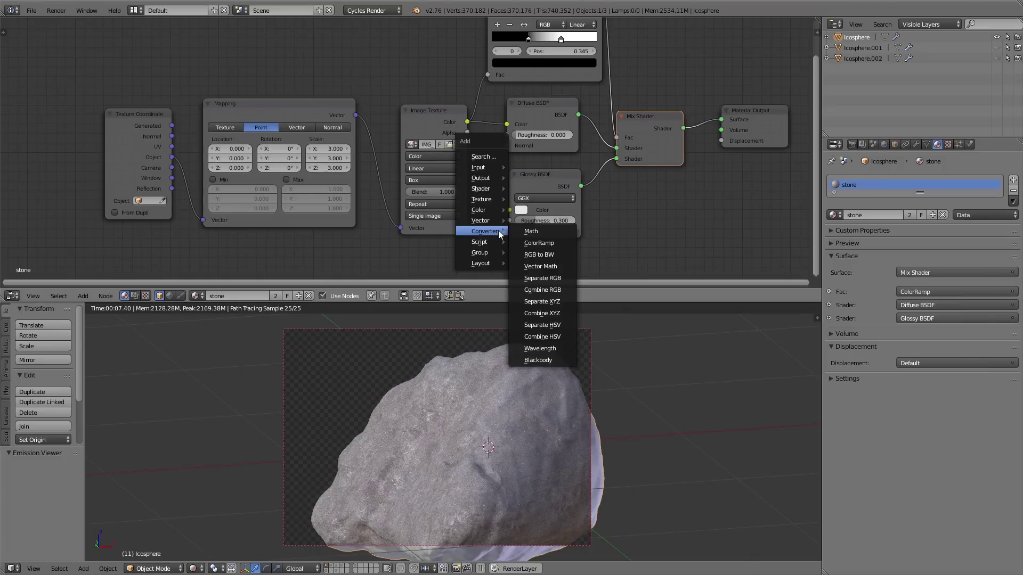
pyautogui.moveTo(480, 221)
pyautogui.click(528, 234)
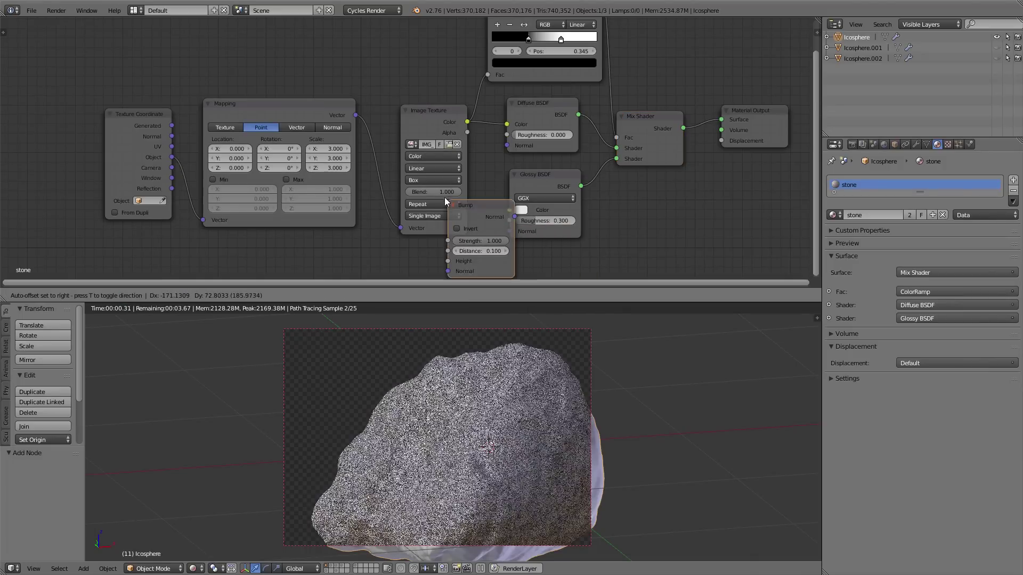
pyautogui.click(439, 170)
pyautogui.press('a')
pyautogui.moveTo(84, 115); pyautogui.dragTo(423, 257)
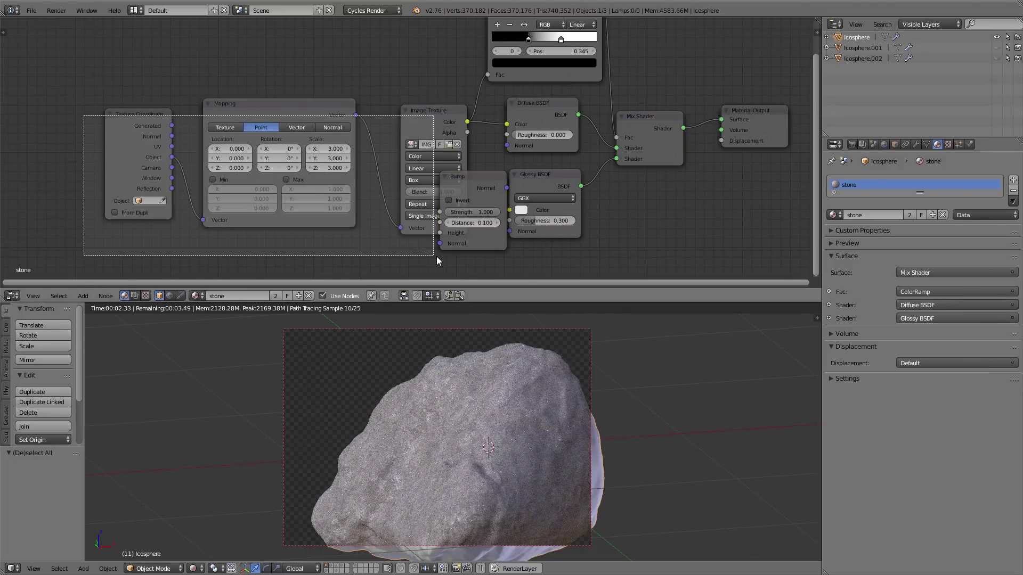
pyautogui.press('g')
pyautogui.click(339, 251)
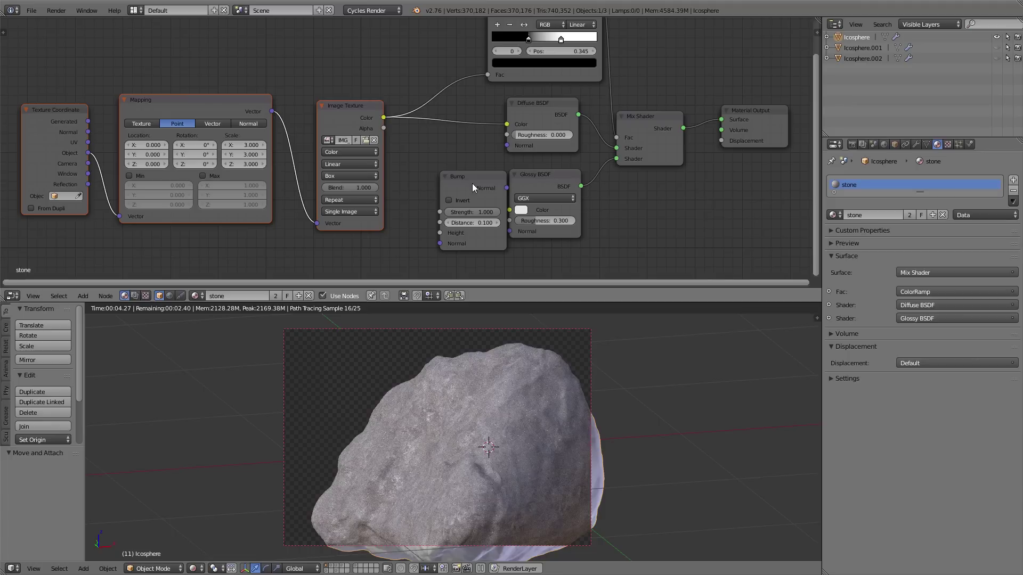
pyautogui.moveTo(472, 179); pyautogui.dragTo(442, 158)
# Wire image Color into Bump Height and Bump Normal into both Diffuse and Glossy normals
pyautogui.scroll(3, 465, 206)
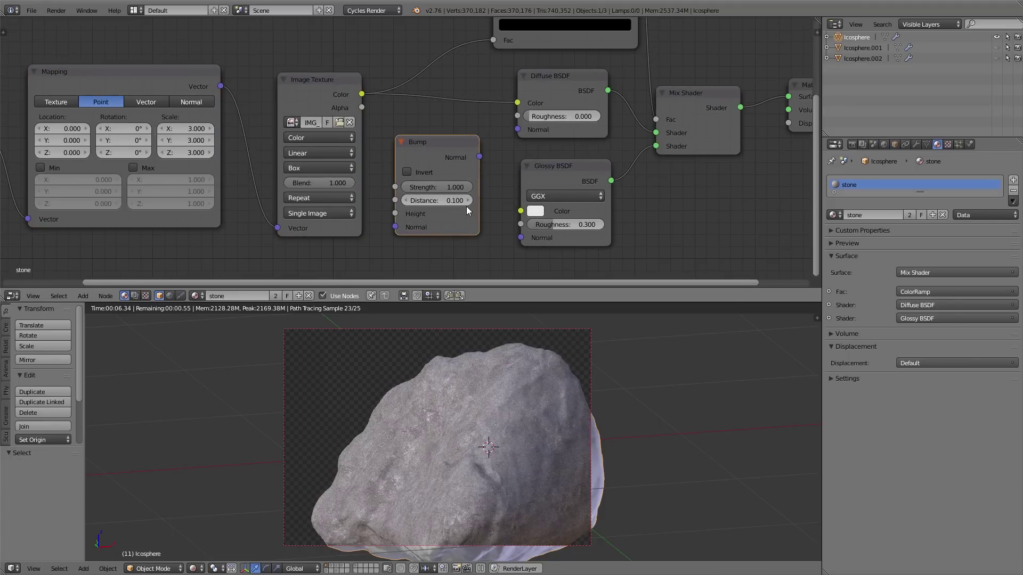
pyautogui.moveTo(362, 95); pyautogui.dragTo(394, 214)
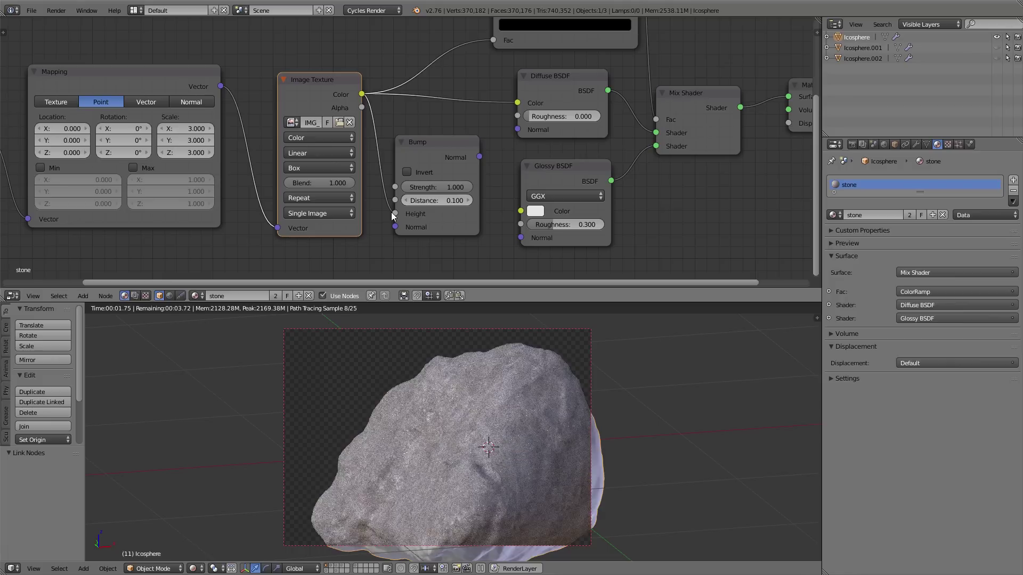
pyautogui.moveTo(483, 158); pyautogui.dragTo(517, 129)
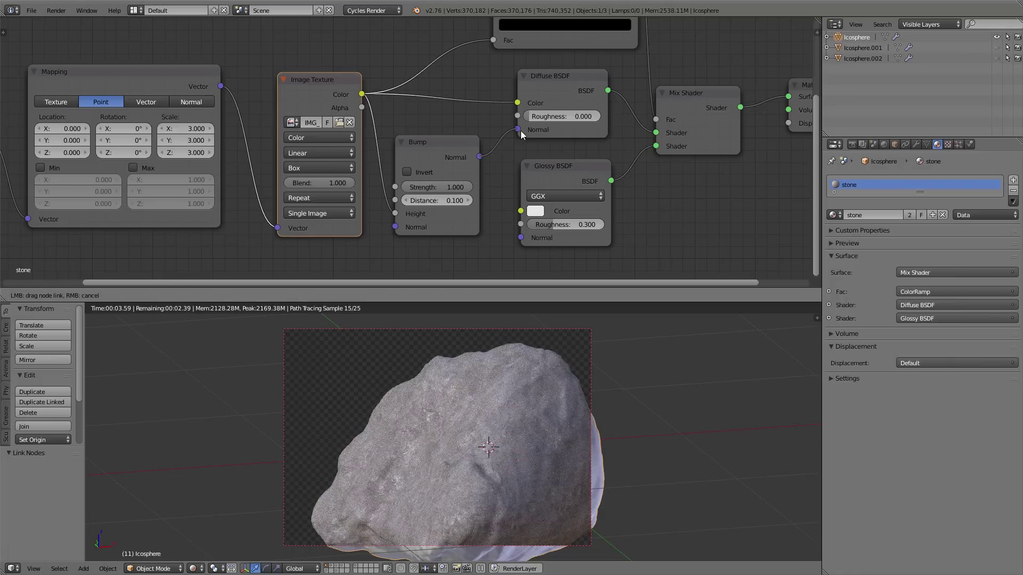
pyautogui.moveTo(480, 158); pyautogui.dragTo(521, 238)
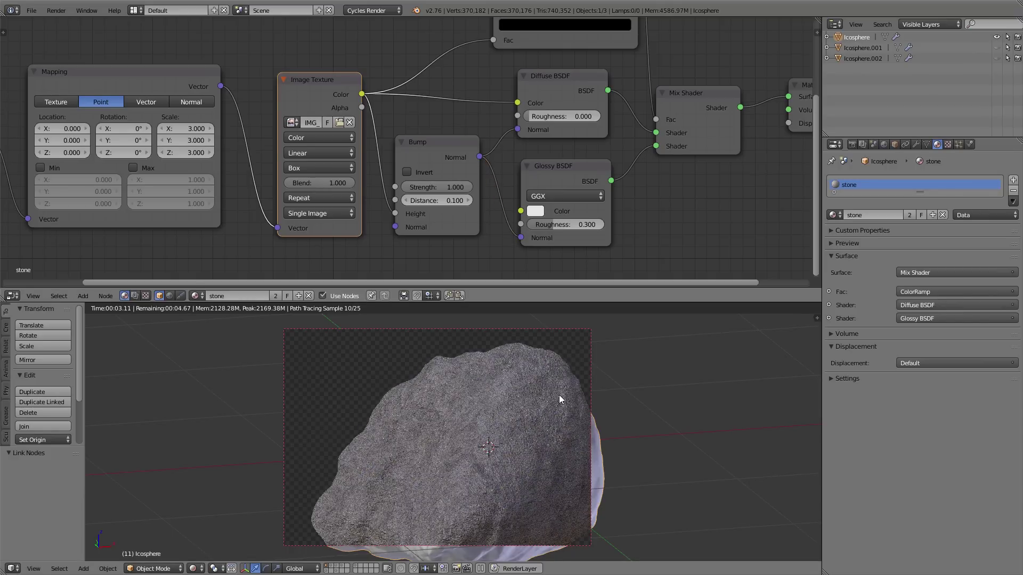
pyautogui.moveTo(558, 395); pyautogui.dragTo(466, 389, button='middle')
# Zoom in on the rock and drag the Bump strength down to about 0.336
pyautogui.scroll(2, 436, 351)
pyautogui.scroll(2, 437, 351)
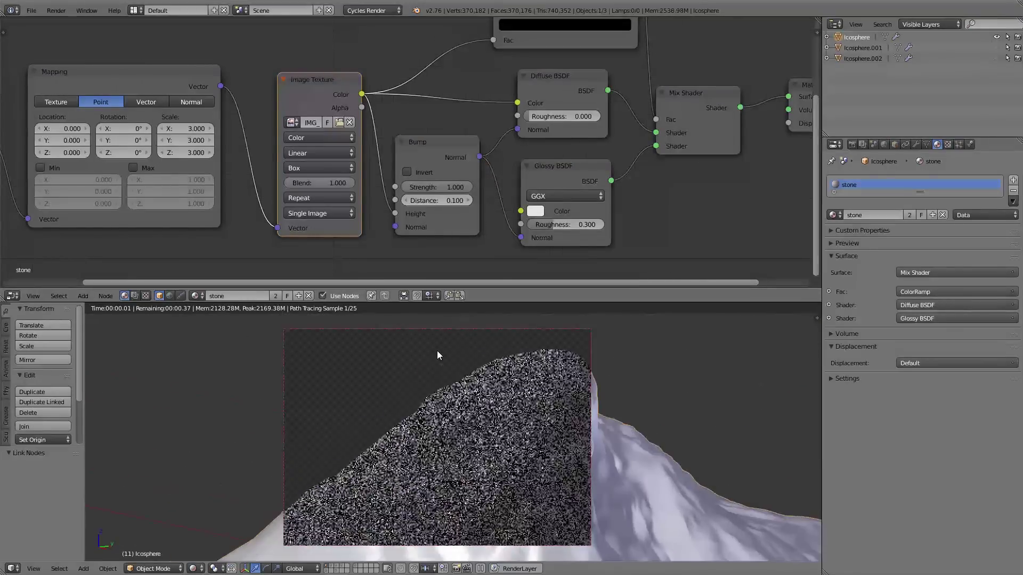
pyautogui.scroll(1, 433, 441)
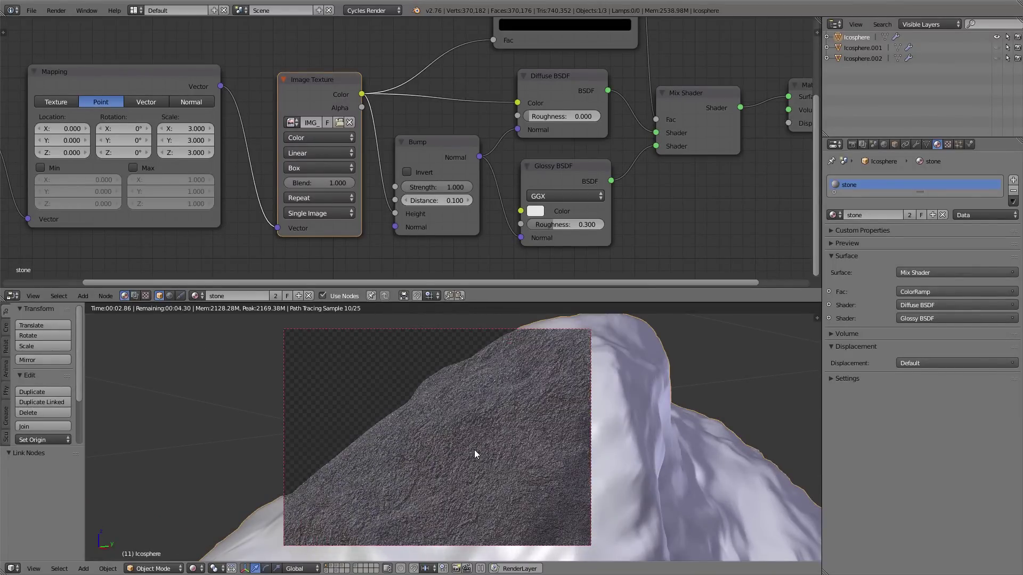
pyautogui.moveTo(452, 189)
pyautogui.mouseDown()
pyautogui.moveTo(410, 189)
pyautogui.moveTo(427, 187)
pyautogui.mouseUp()
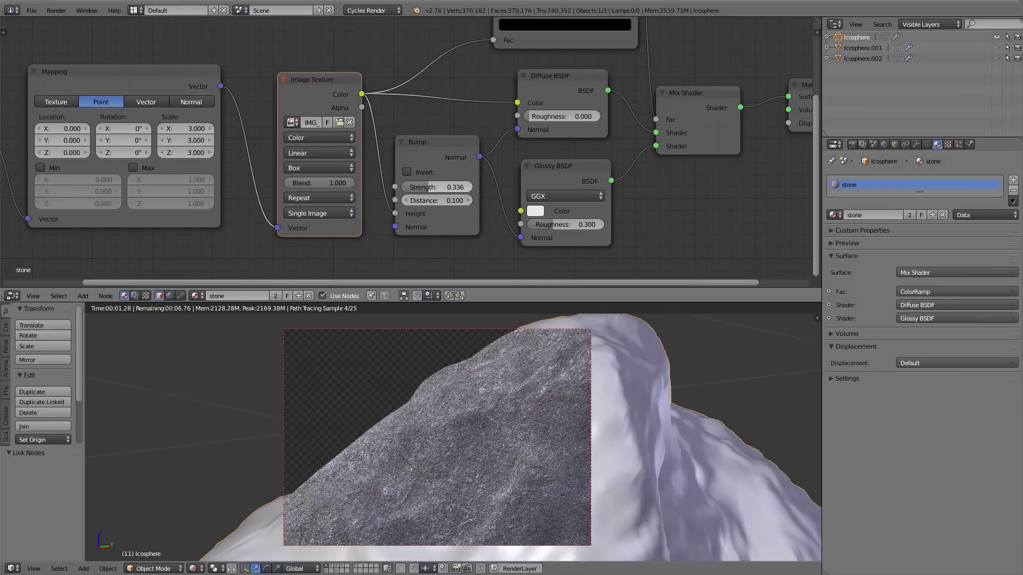
pyautogui.scroll(2, 415, 396)
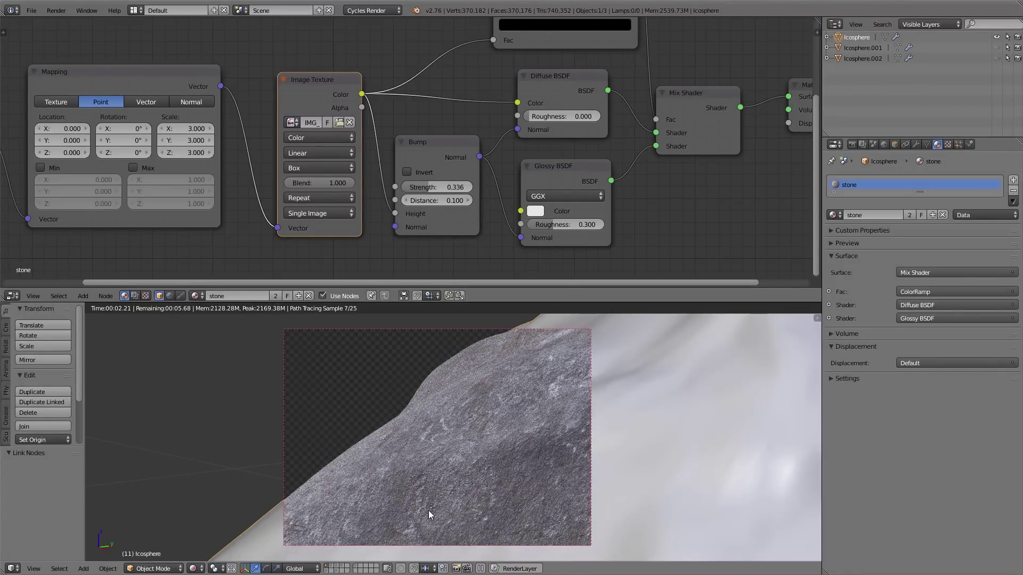
# Set the Bump strength to 0.500 and restore the normal layout with the 3D view
pyautogui.click(434, 187)
pyautogui.press('BackSpace')
pyautogui.write('0.5')
pyautogui.press('Return')
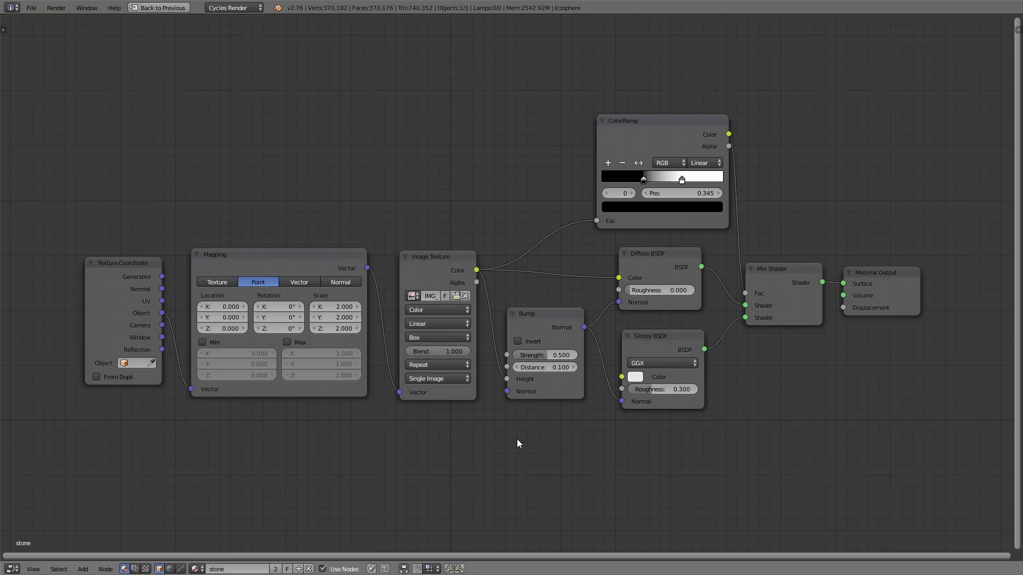
pyautogui.hotkey('ctrl', 'Up')
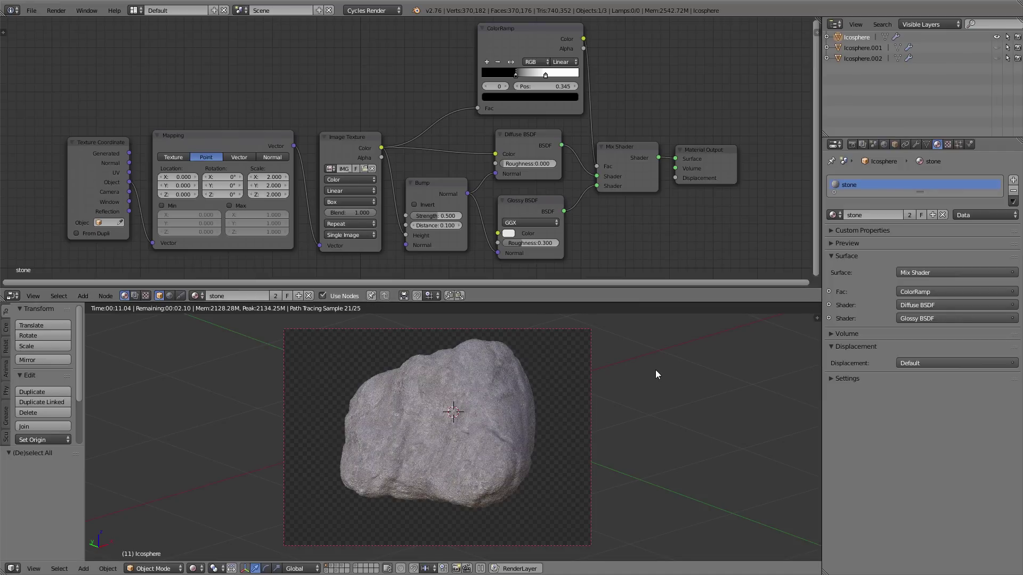
# Unhide Icosphere.001 and Icosphere.002 and orbit to view all three stone rocks
pyautogui.click(996, 58)
pyautogui.click(996, 47)
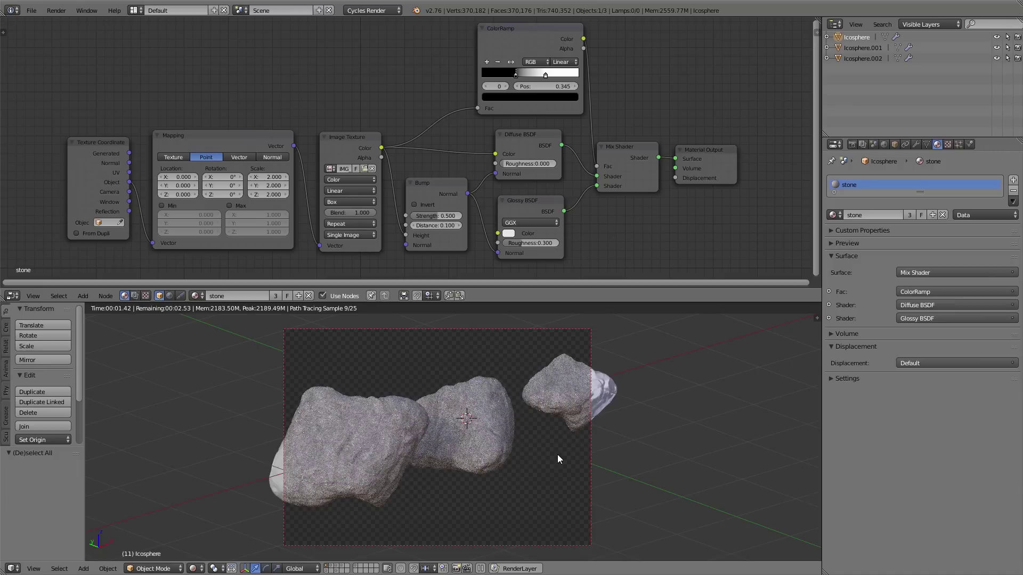
pyautogui.moveTo(525, 442)
pyautogui.mouseDown(button='middle')
pyautogui.moveTo(445, 442)
pyautogui.moveTo(520, 431)
pyautogui.moveTo(576, 433)
pyautogui.moveTo(582, 447)
pyautogui.moveTo(514, 397)
pyautogui.mouseUp(button='middle')
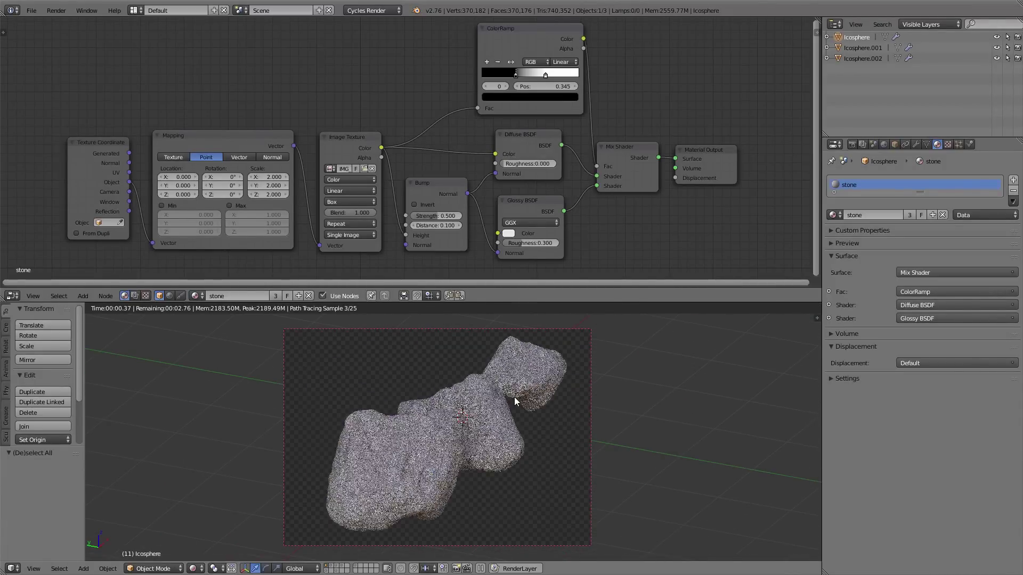